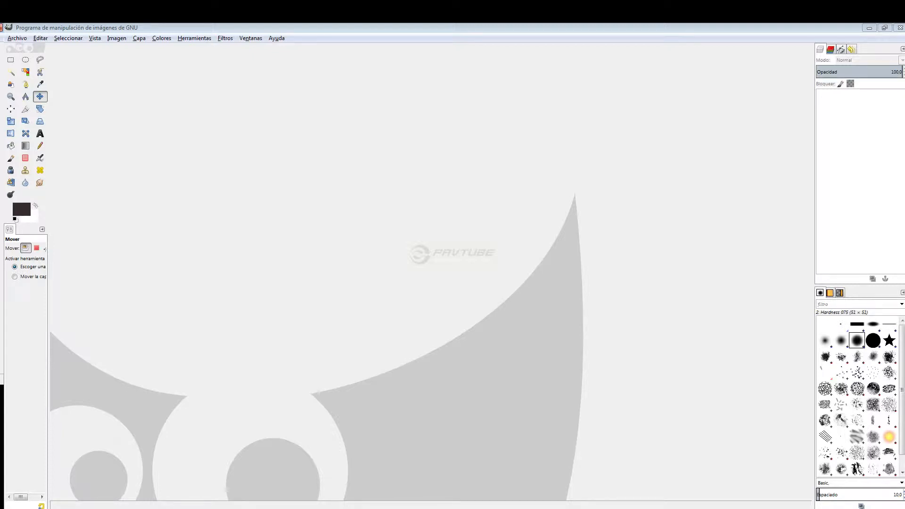
Switch to the GIMP website in Chrome and highlight the program's full name, GNU Image Manipulation Program, in the introduction.
{"action": "mouse_move", "coordinate": [94, 508]}
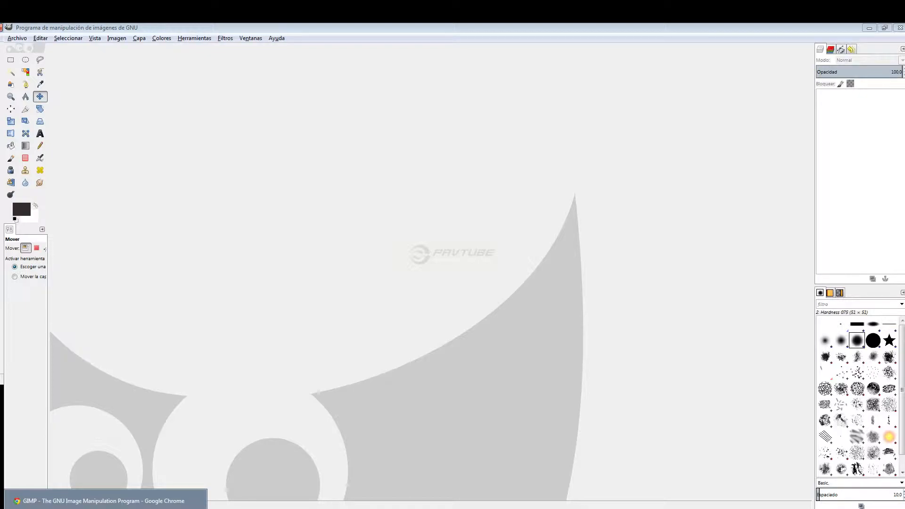
{"action": "left_click", "coordinate": [94, 500]}
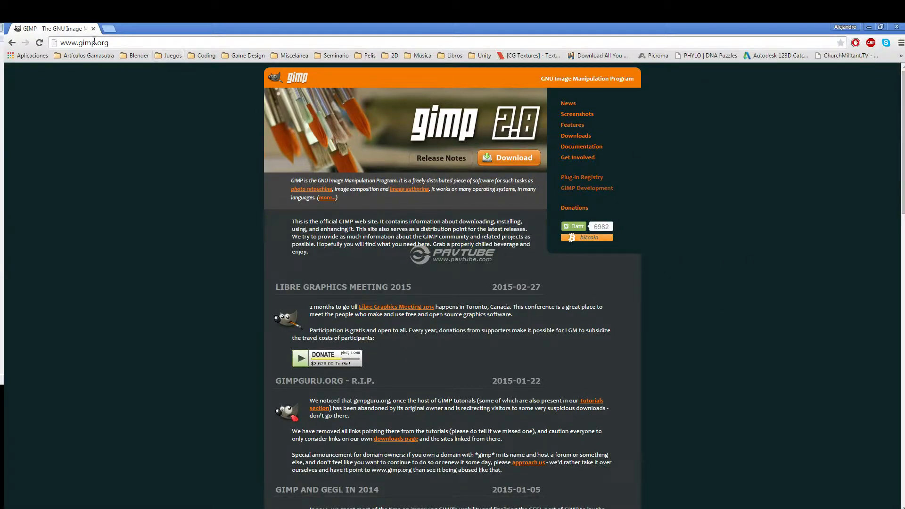
{"action": "left_click", "coordinate": [114, 43]}
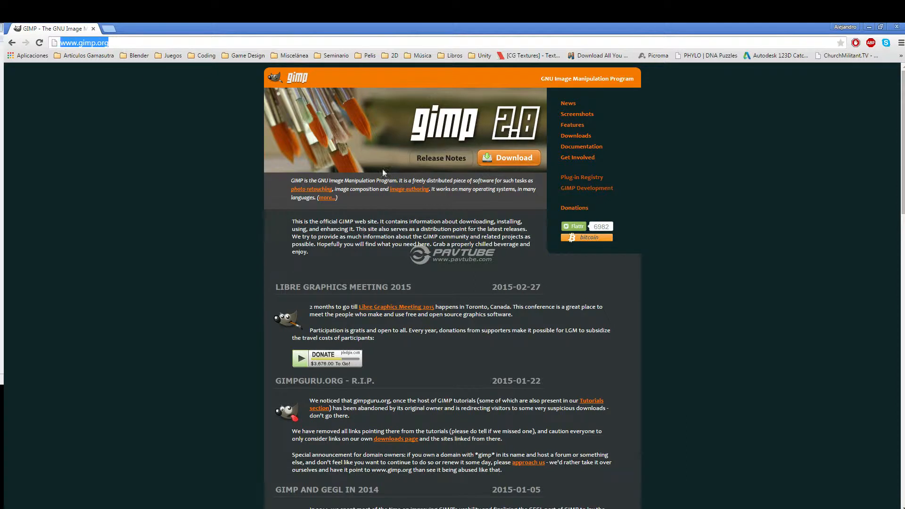
{"action": "left_click_drag", "start_coordinate": [317, 180], "coordinate": [397, 180]}
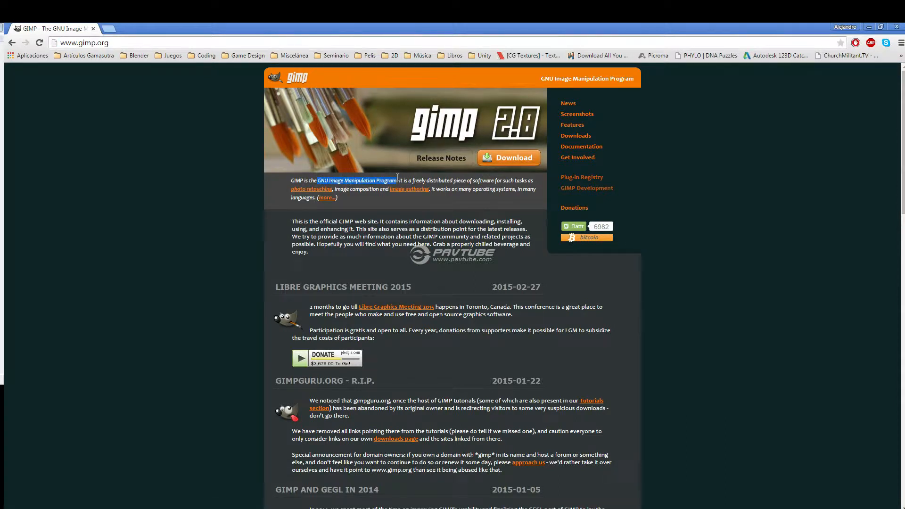
{"action": "left_click", "coordinate": [348, 186]}
{"action": "left_click_drag", "start_coordinate": [329, 181], "coordinate": [403, 181]}
{"action": "left_click_drag", "start_coordinate": [329, 181], "coordinate": [318, 181]}
Look through the news on the GIMP homepage and highlight the heading "The Price of Being Popular...".
{"action": "scroll", "coordinate": [351, 421], "scroll_direction": "down", "scroll_amount": 3}
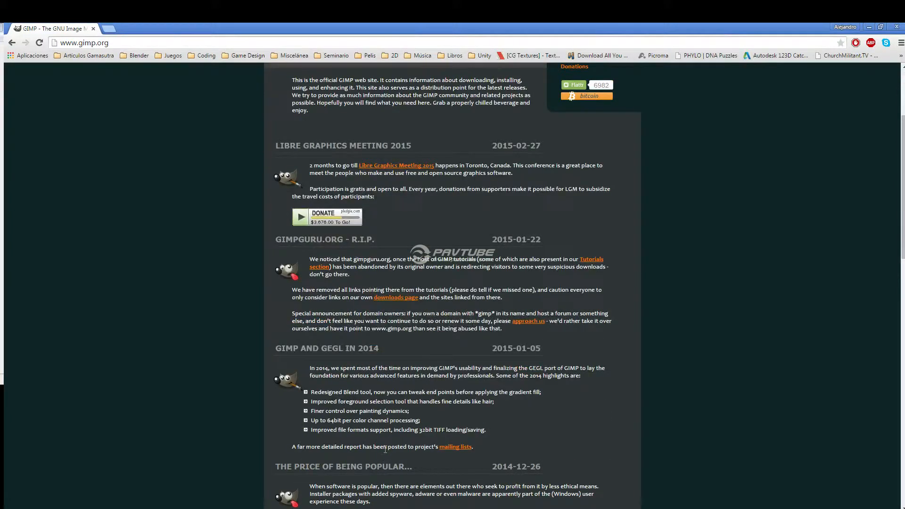
{"action": "scroll", "coordinate": [518, 425], "scroll_direction": "down", "scroll_amount": 4}
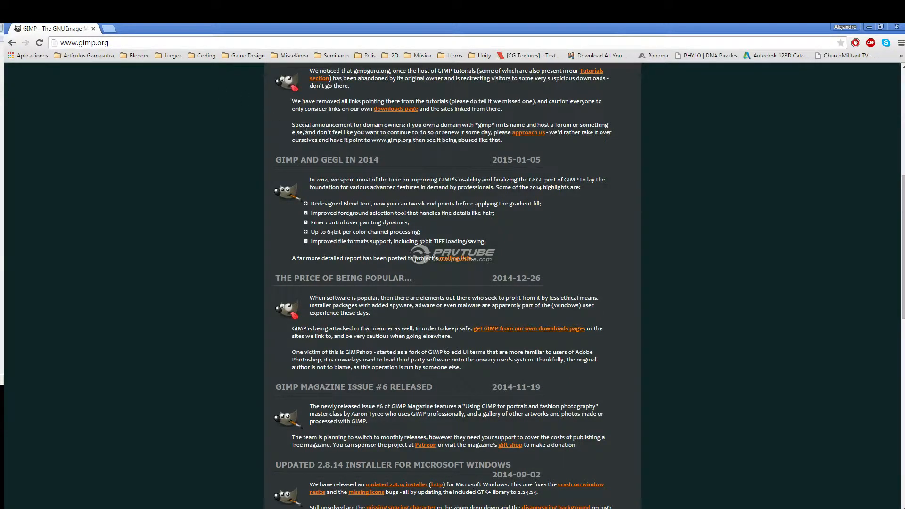
{"action": "scroll", "coordinate": [306, 169], "scroll_direction": "up", "scroll_amount": 7}
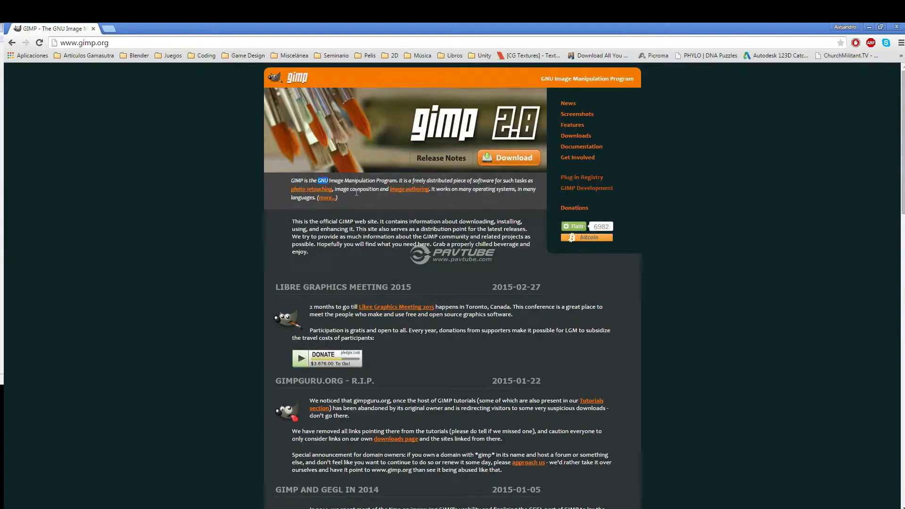
{"action": "scroll", "coordinate": [376, 215], "scroll_direction": "down", "scroll_amount": 6}
{"action": "scroll", "coordinate": [376, 215], "scroll_direction": "down", "scroll_amount": 4}
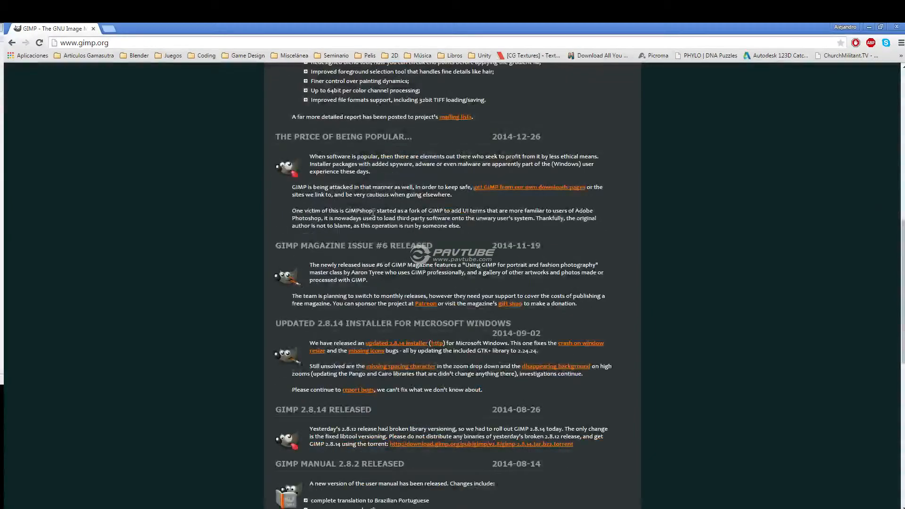
{"action": "scroll", "coordinate": [416, 233], "scroll_direction": "up", "scroll_amount": 2}
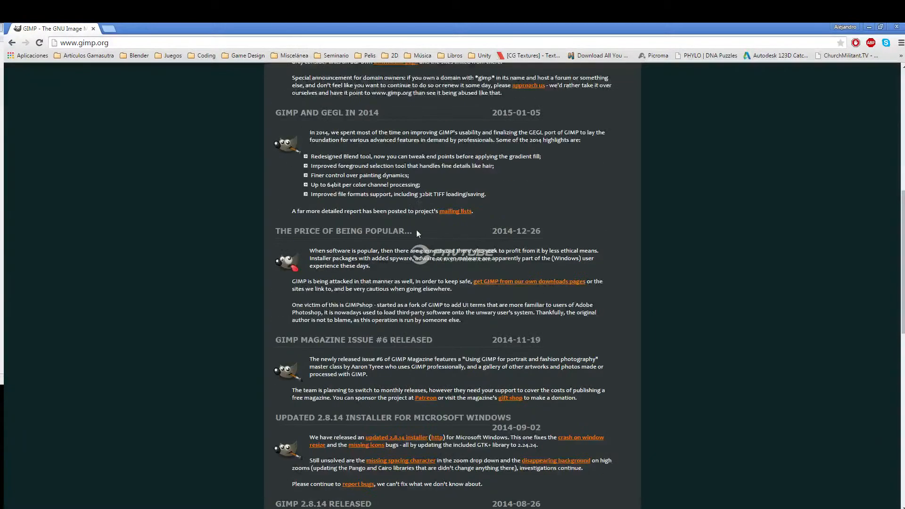
{"action": "left_click_drag", "start_coordinate": [277, 227], "coordinate": [254, 234]}
{"action": "left_click", "coordinate": [277, 229]}
{"action": "left_click_drag", "start_coordinate": [277, 229], "coordinate": [542, 232]}
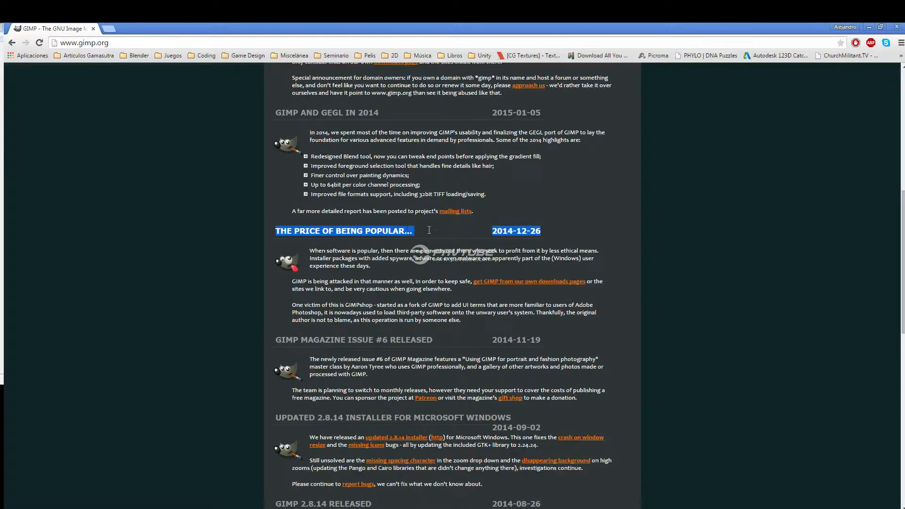
Read the first two paragraphs of that news entry, highlighting the warning about unsafe installers and the official downloads pages.
{"action": "left_click", "coordinate": [326, 255]}
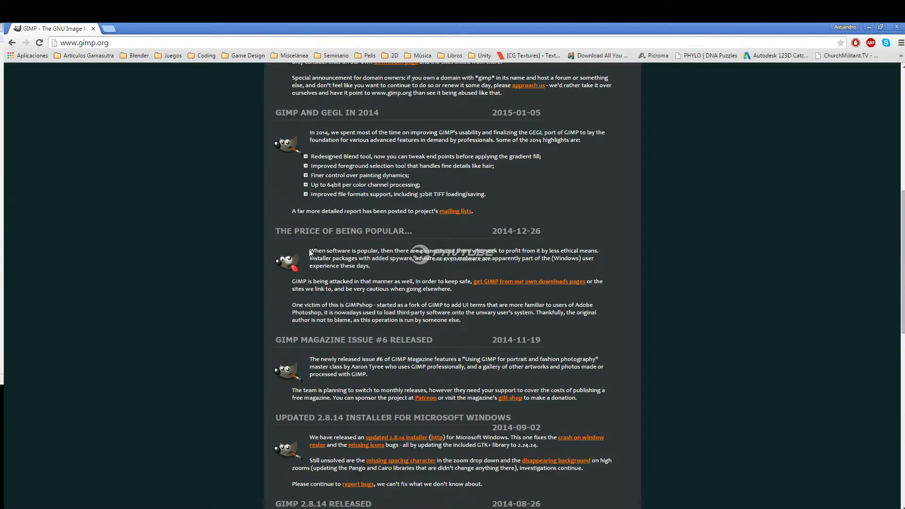
{"action": "mouse_move", "coordinate": [309, 254]}
{"action": "left_mouse_down"}
{"action": "mouse_move", "coordinate": [414, 283]}
{"action": "mouse_move", "coordinate": [461, 284]}
{"action": "mouse_move", "coordinate": [311, 245]}
{"action": "left_mouse_up"}
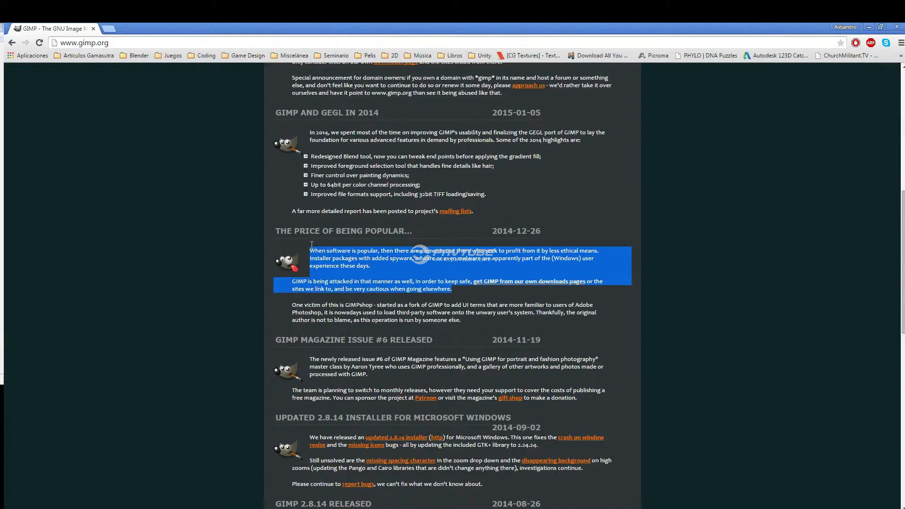
{"action": "left_click", "coordinate": [578, 260]}
{"action": "left_click_drag", "start_coordinate": [283, 282], "coordinate": [310, 250]}
{"action": "left_click", "coordinate": [454, 290]}
{"action": "left_click", "coordinate": [436, 279]}
{"action": "left_click", "coordinate": [507, 291]}
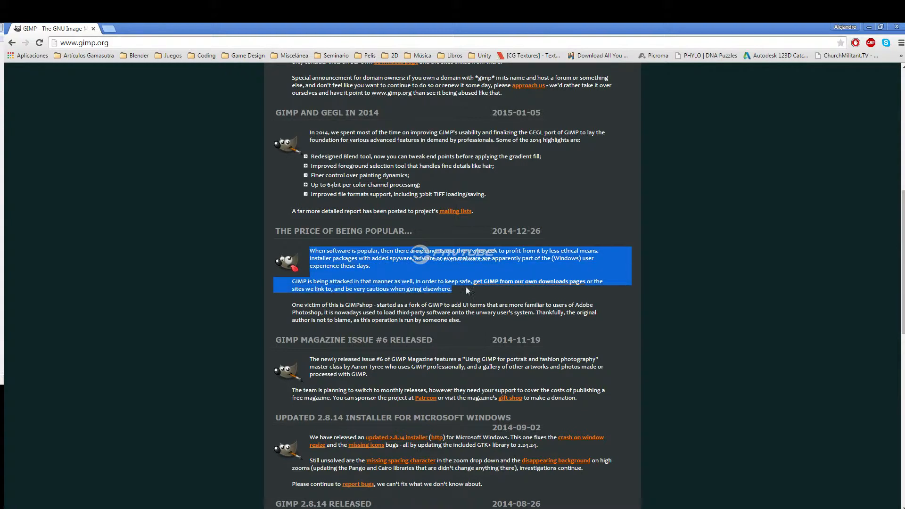
{"action": "left_click", "coordinate": [514, 289]}
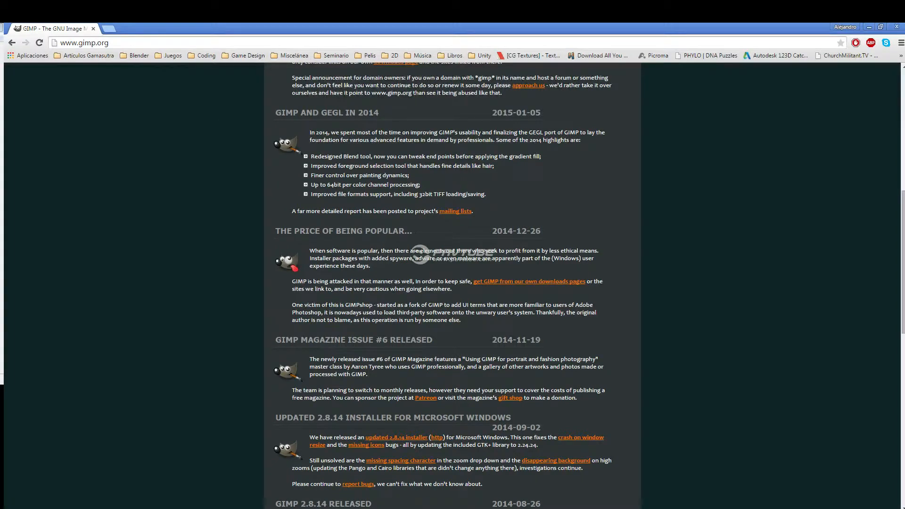
Switch to Inkscape and examine the vector Pikachu drawing up close and as a whole.
{"action": "key", "text": "alt+Tab"}
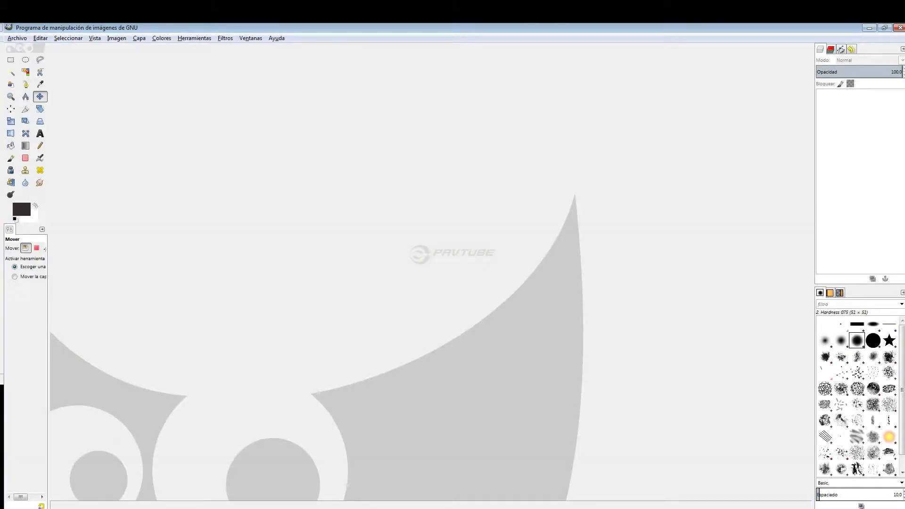
{"action": "key", "text": "alt+Tab"}
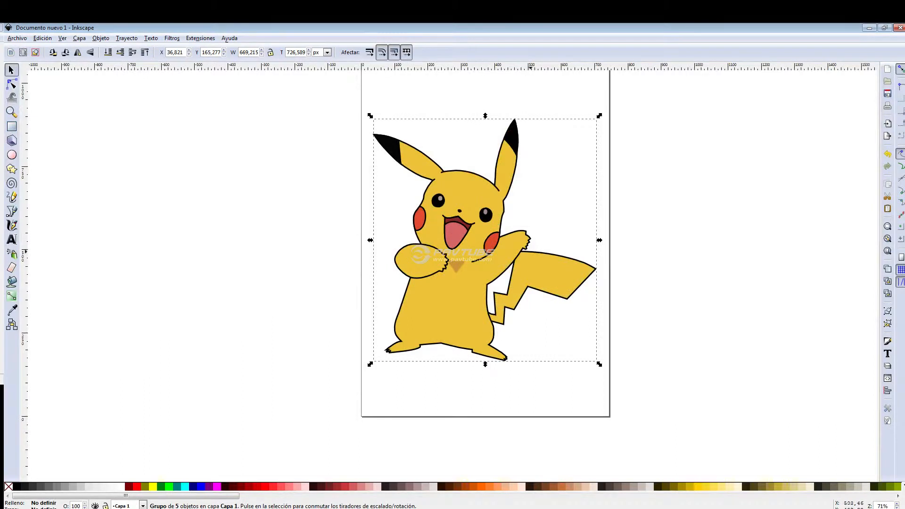
{"action": "scroll", "coordinate": [499, 291], "scroll_direction": "up", "scroll_amount": 3}
{"action": "scroll", "coordinate": [487, 288], "scroll_direction": "down", "scroll_amount": 5}
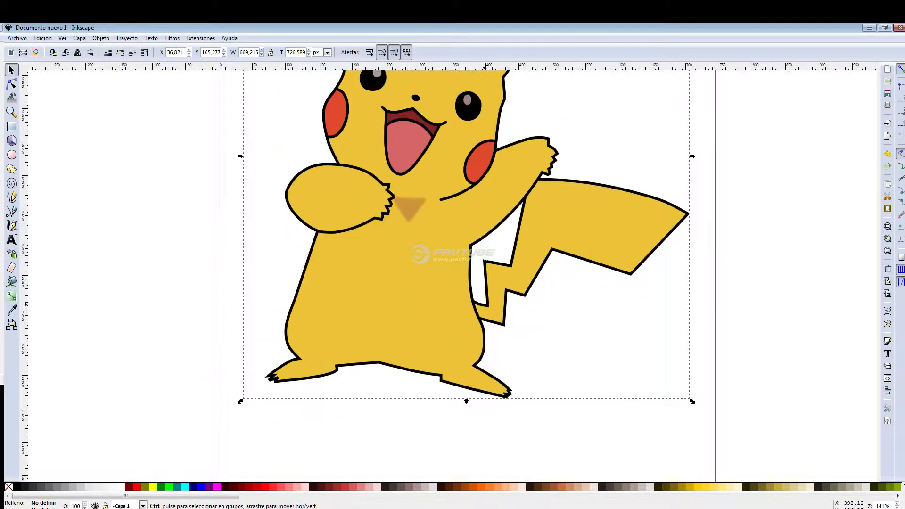
{"action": "scroll", "coordinate": [471, 288], "scroll_direction": "up", "scroll_amount": 2}
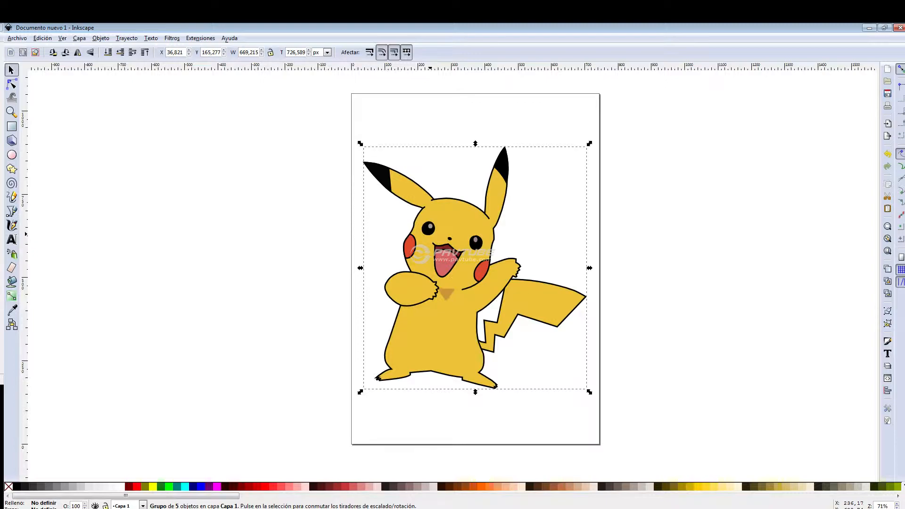
Open PIKACHU.png from the "Edición de imágenes digitales" folder in GIMP.
{"action": "key", "text": "alt+Tab"}
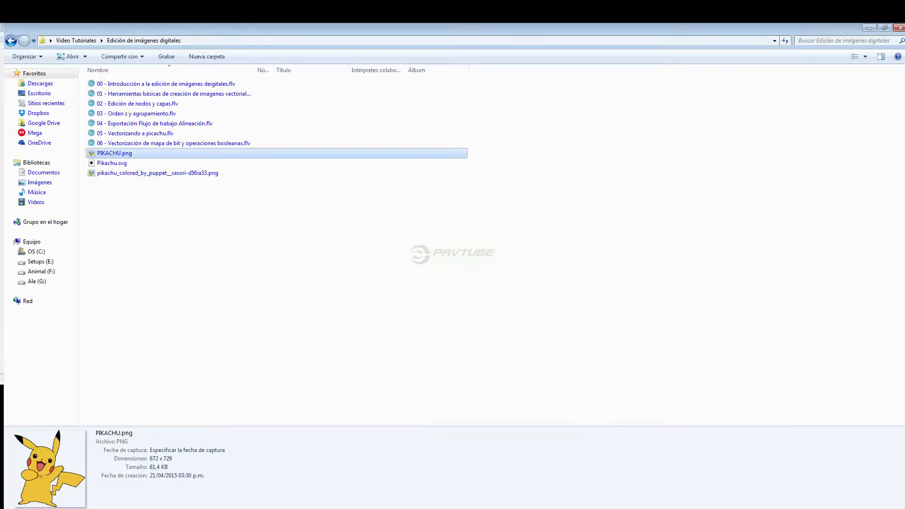
{"action": "left_click_drag", "start_coordinate": [115, 153], "coordinate": [228, 507]}
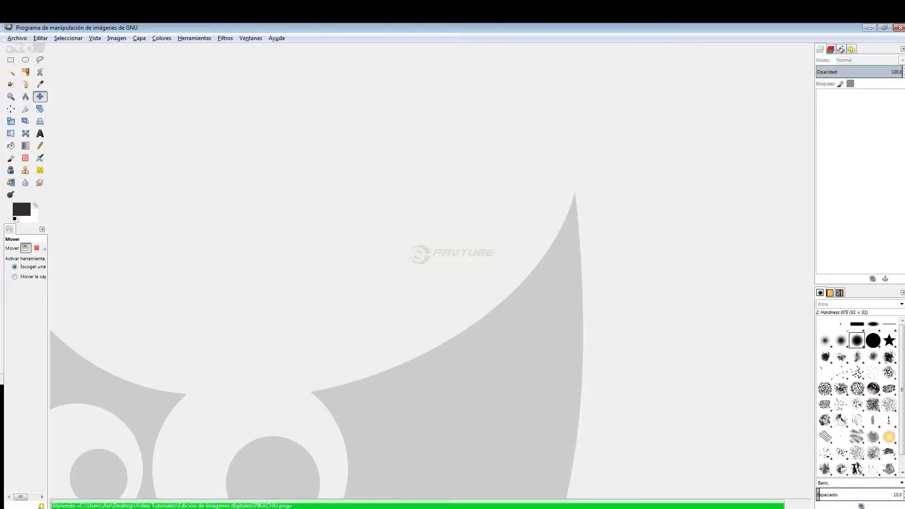
Switch back to Inkscape and inspect the edge of the vector Pikachu's outline at very high magnification.
{"action": "key", "text": "alt+Tab"}
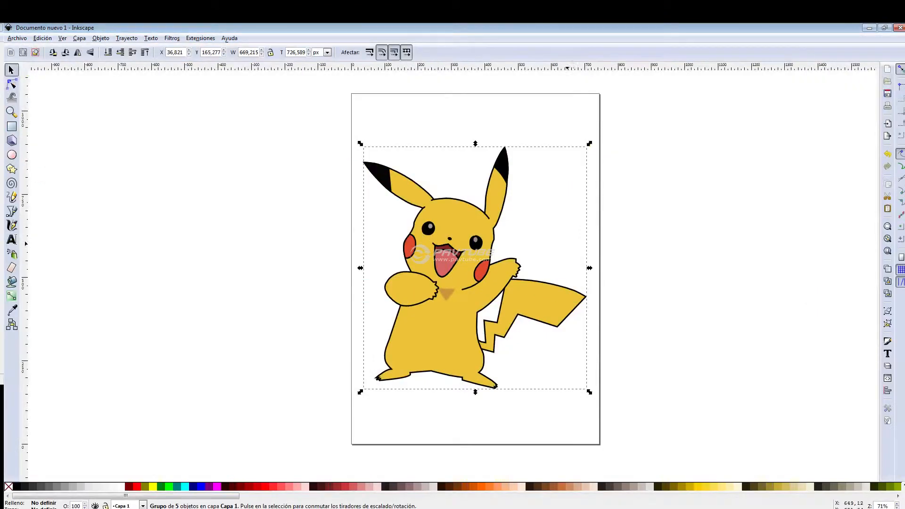
{"action": "scroll", "coordinate": [525, 202], "scroll_direction": "up", "scroll_amount": 5, "text": "ctrl"}
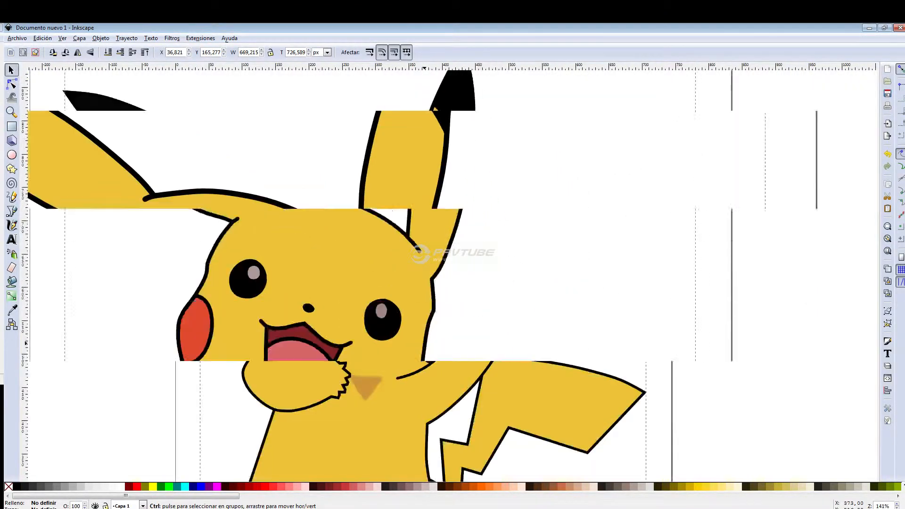
{"action": "scroll", "coordinate": [342, 336], "scroll_direction": "up", "scroll_amount": 4, "text": "ctrl"}
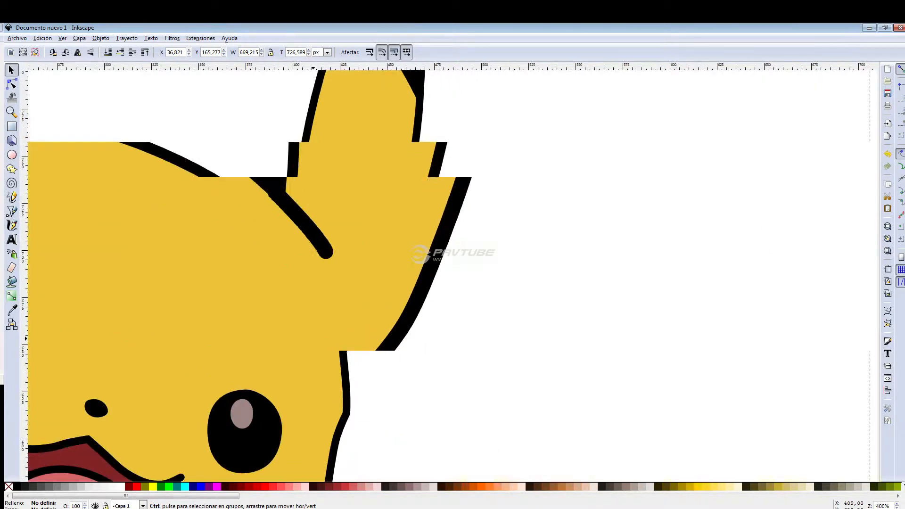
{"action": "scroll", "coordinate": [292, 319], "scroll_direction": "up", "scroll_amount": 6, "text": "ctrl"}
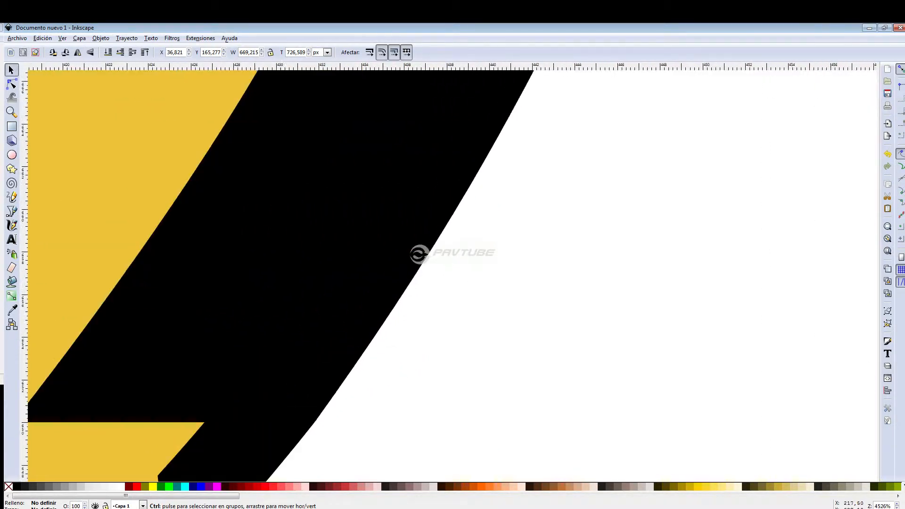
{"action": "scroll", "coordinate": [188, 282], "scroll_direction": "down", "scroll_amount": 16, "text": "ctrl"}
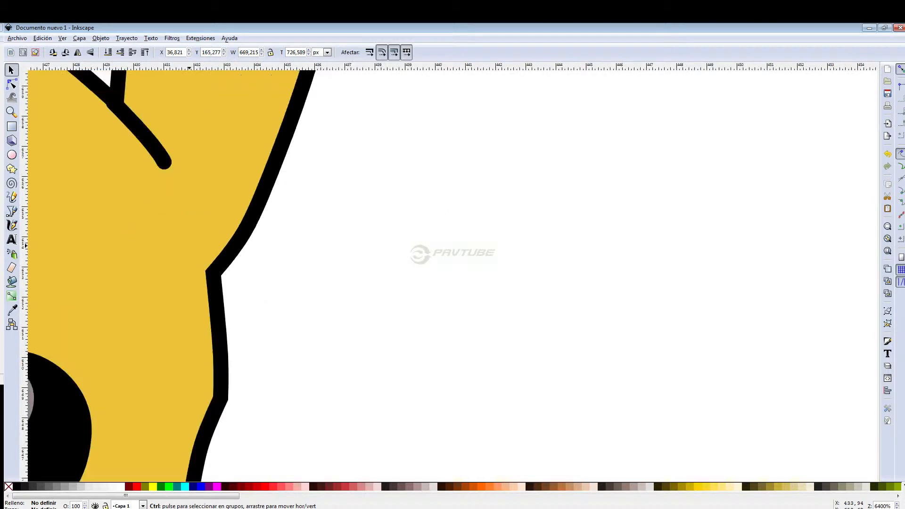
Enlarge the Pikachu group to about 2037 by 1852 px, inspect its outline up close, and undo the scaling.
{"action": "left_click_drag", "start_coordinate": [252, 191], "coordinate": [572, 63]}
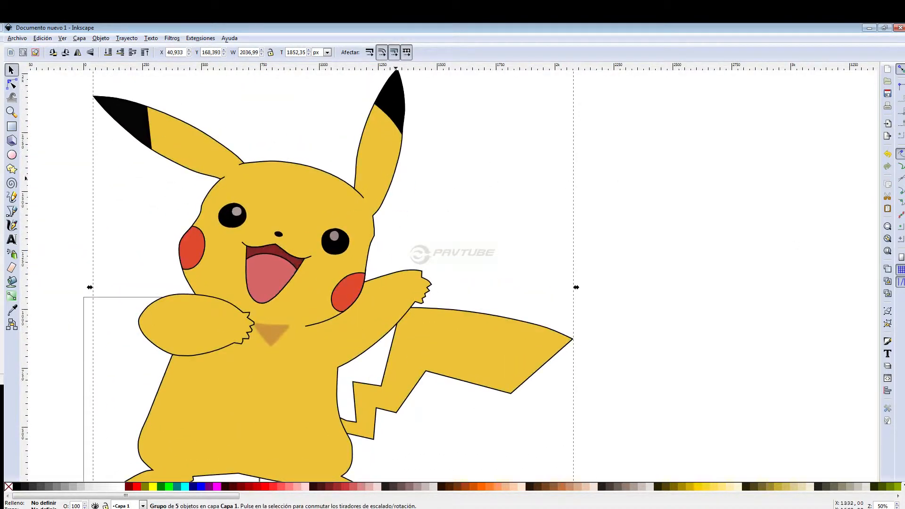
{"action": "scroll", "coordinate": [372, 221], "scroll_direction": "up", "scroll_amount": 7, "text": "ctrl"}
{"action": "scroll", "coordinate": [317, 222], "scroll_direction": "up", "scroll_amount": 6, "text": "ctrl"}
{"action": "scroll", "coordinate": [533, 251], "scroll_direction": "down", "scroll_amount": 14, "text": "ctrl"}
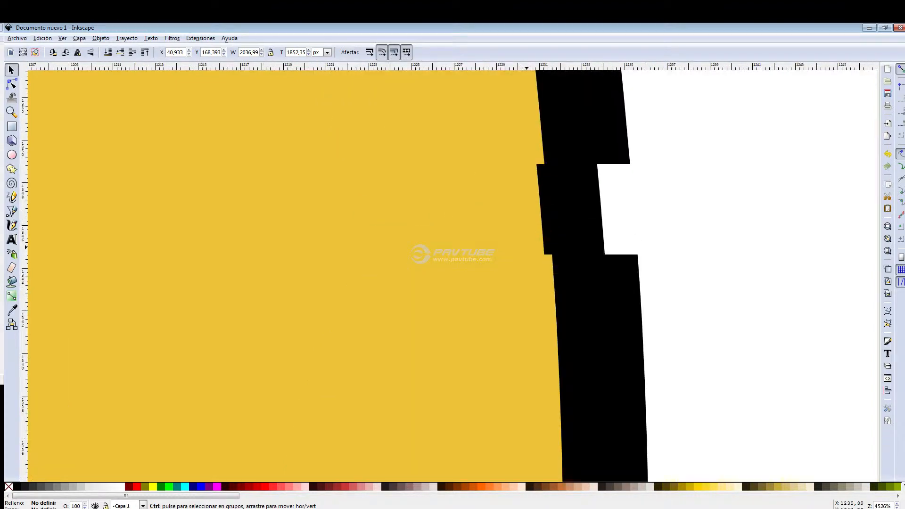
{"action": "key", "text": "ctrl+z"}
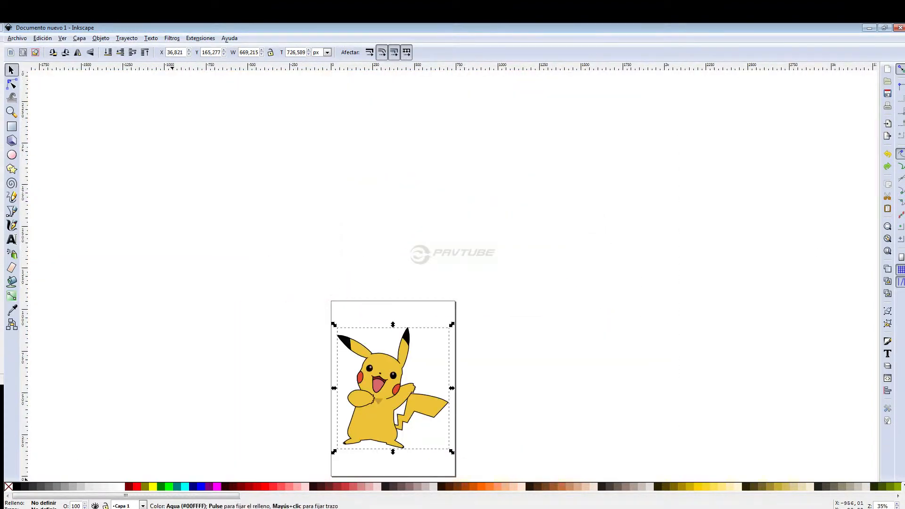
Switch to GIMP and examine the pixels along the outline of the PIKACHU.png bitmap at high magnification.
{"action": "key", "text": "alt+Tab"}
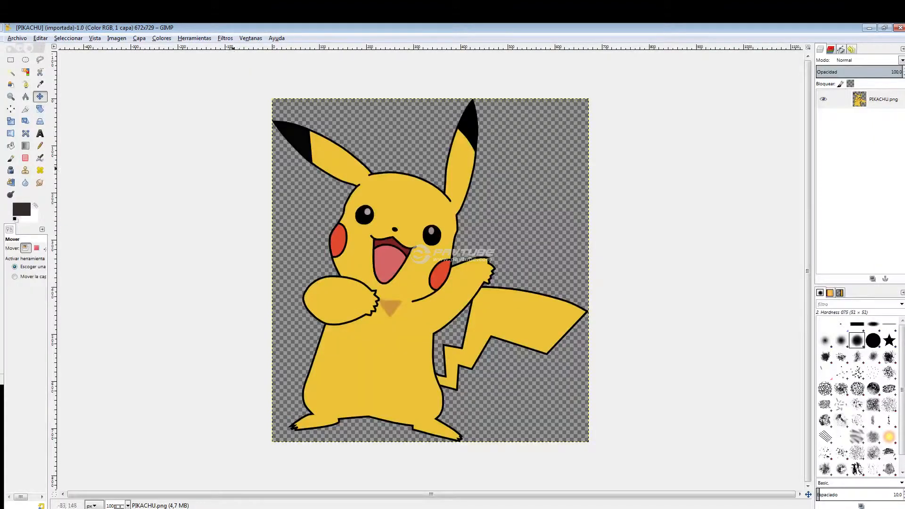
{"action": "scroll", "coordinate": [507, 192], "scroll_direction": "up", "scroll_amount": 12, "text": "ctrl"}
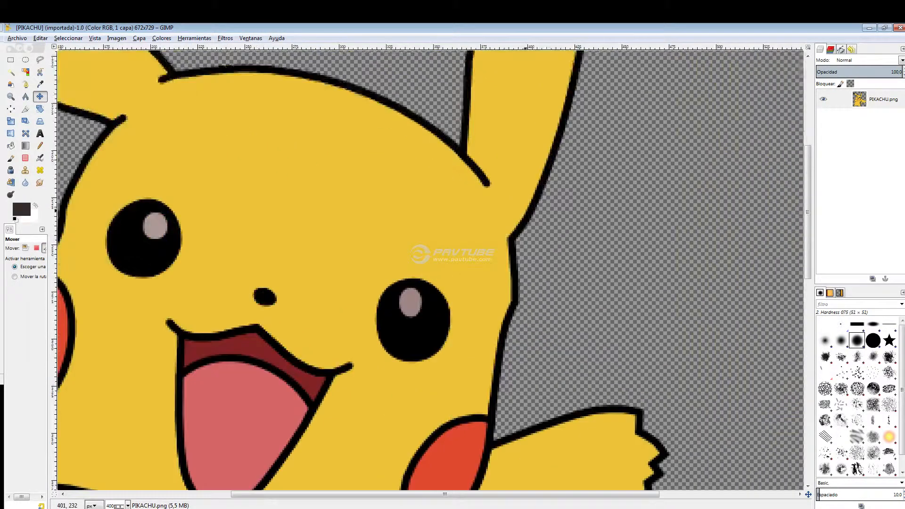
{"action": "scroll", "coordinate": [436, 292], "scroll_direction": "up", "scroll_amount": 2, "text": "ctrl"}
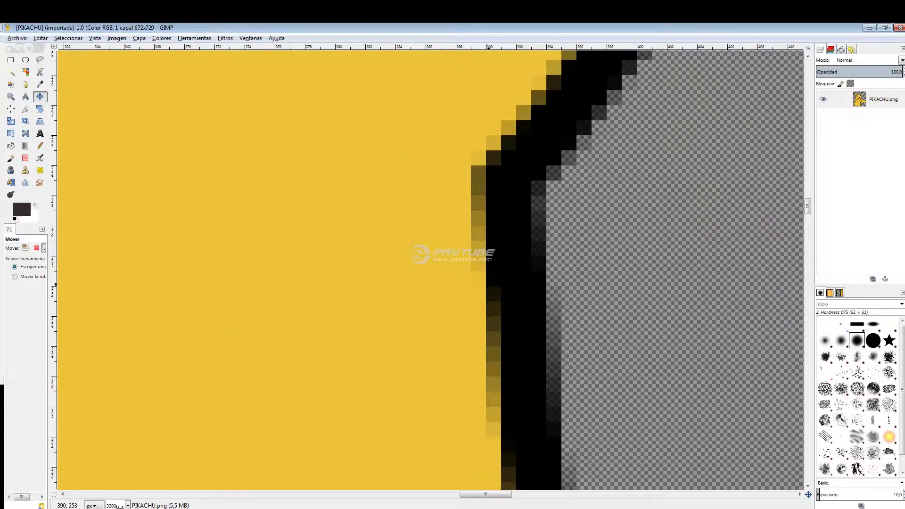
{"action": "scroll", "coordinate": [485, 289], "scroll_direction": "down", "scroll_amount": 10, "text": "ctrl"}
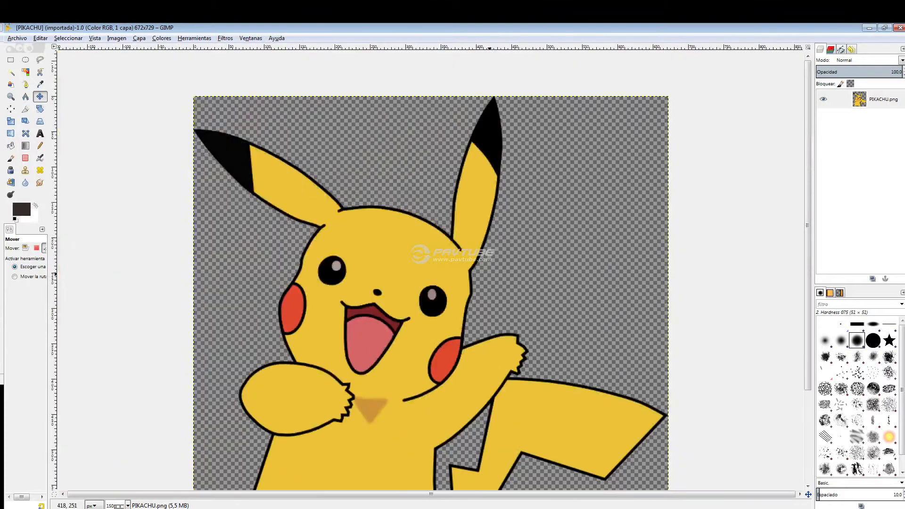
{"action": "scroll", "coordinate": [500, 303], "scroll_direction": "up", "scroll_amount": 1, "text": "ctrl"}
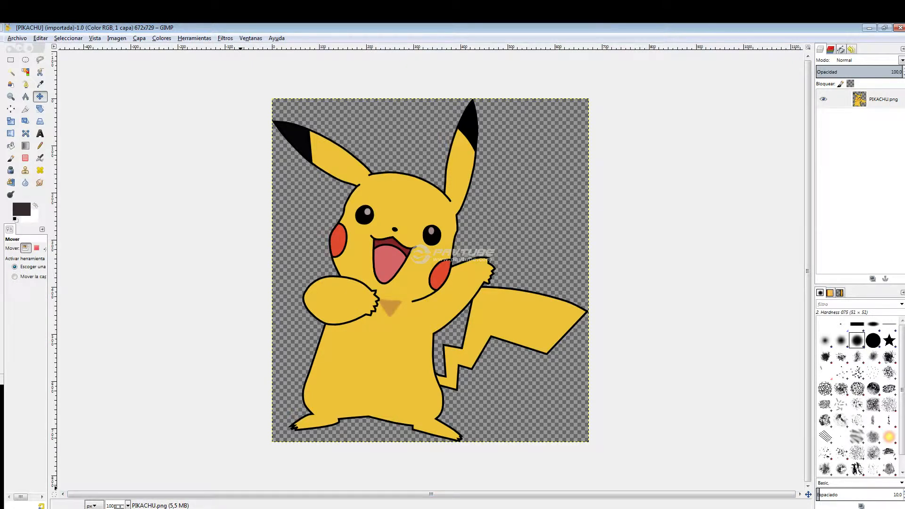
View the vector Pikachu in Inkscape, and return to GIMP to examine the bitmap outline's individual pixels at 18000% zoom.
{"action": "key", "text": "alt+Tab"}
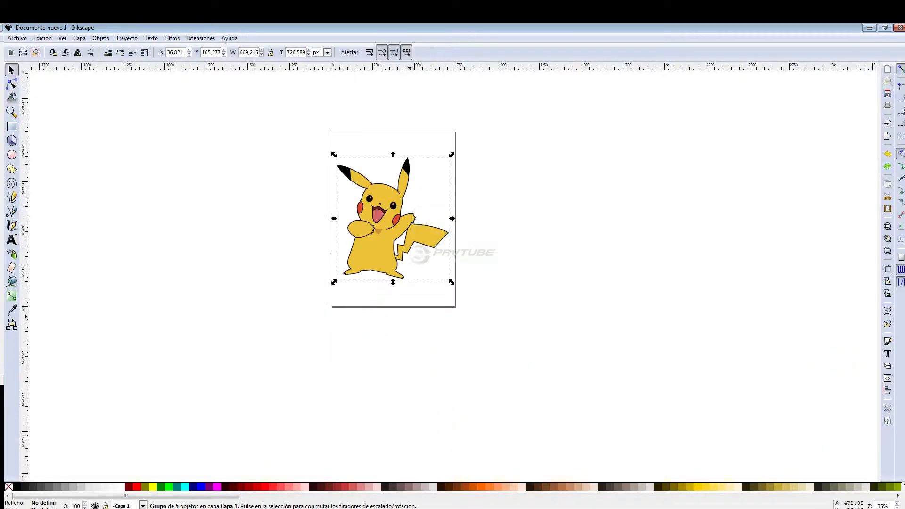
{"action": "scroll", "coordinate": [444, 334], "scroll_direction": "up", "scroll_amount": 2}
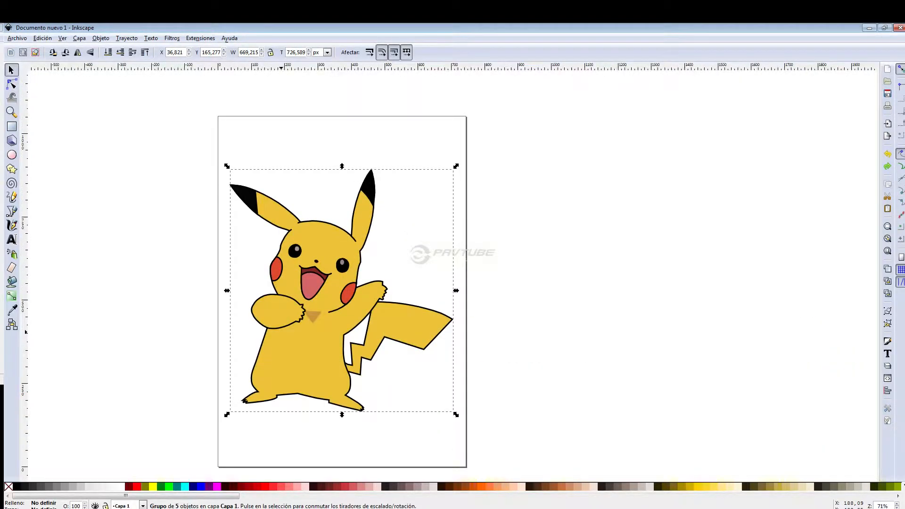
{"action": "key", "text": "alt+Tab"}
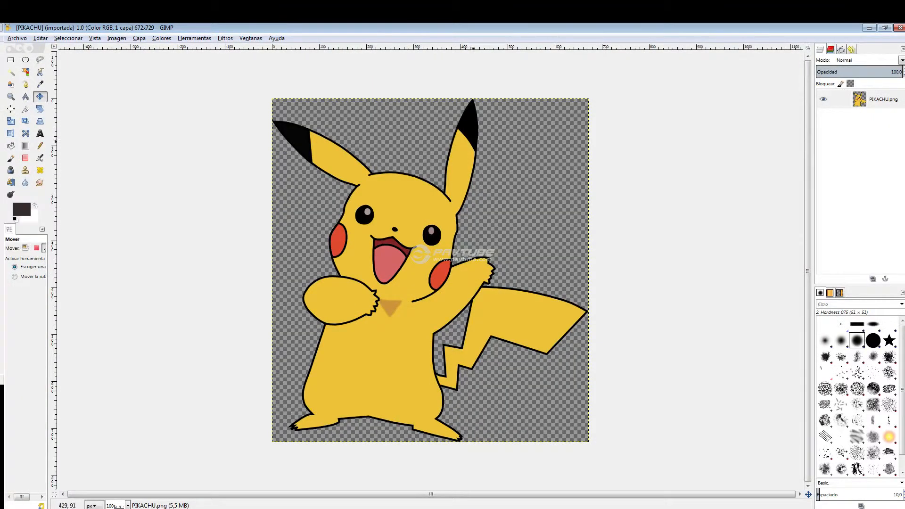
{"action": "scroll", "coordinate": [447, 195], "scroll_direction": "up", "scroll_amount": 11}
{"action": "scroll", "coordinate": [459, 257], "scroll_direction": "up", "scroll_amount": 4}
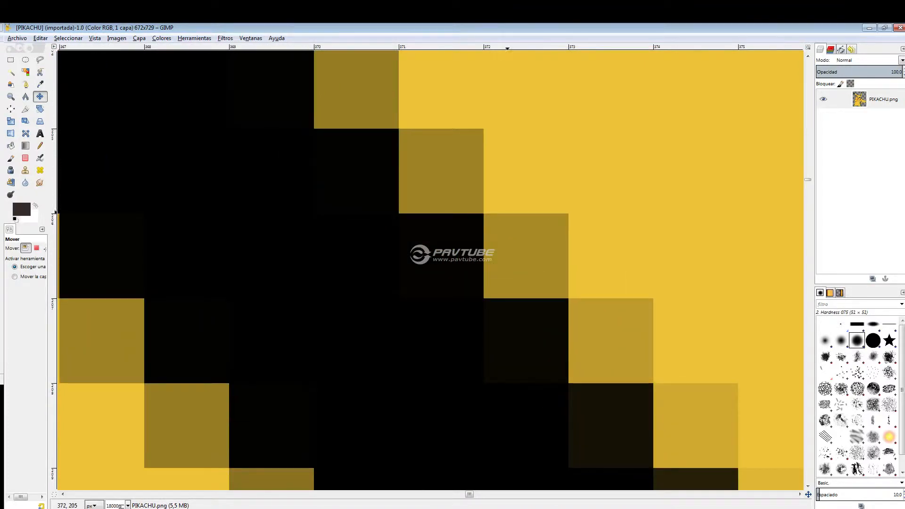
{"action": "scroll", "coordinate": [540, 227], "scroll_direction": "down", "scroll_amount": 10}
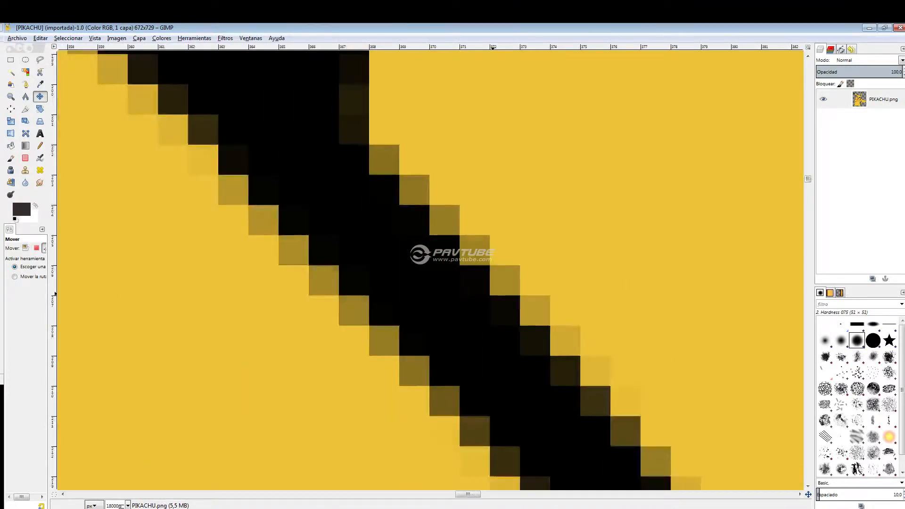
{"action": "scroll", "coordinate": [493, 299], "scroll_direction": "down", "scroll_amount": 4}
{"action": "scroll", "coordinate": [433, 197], "scroll_direction": "up", "scroll_amount": 1}
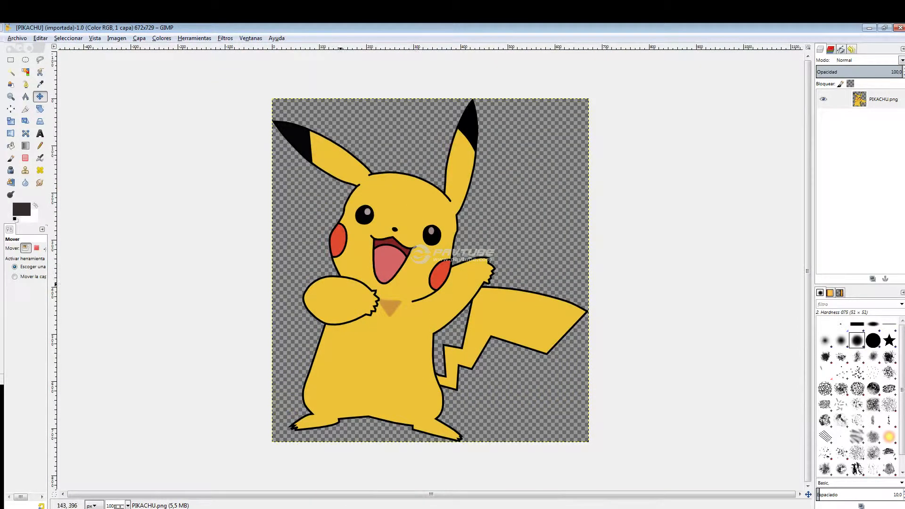
Switch to Inkscape and examine the vector Pikachu's ear and head outline up close.
{"action": "key", "text": "alt+Tab"}
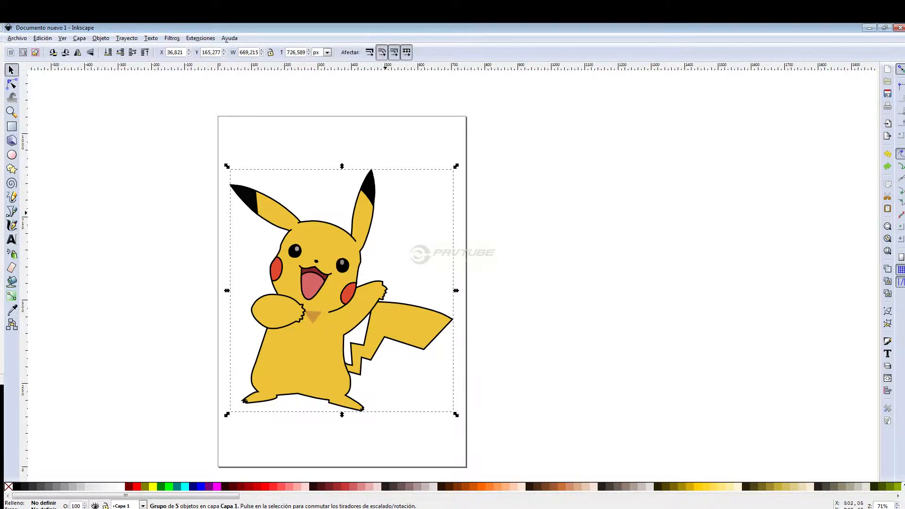
{"action": "scroll", "coordinate": [385, 212], "scroll_direction": "up", "scroll_amount": 4}
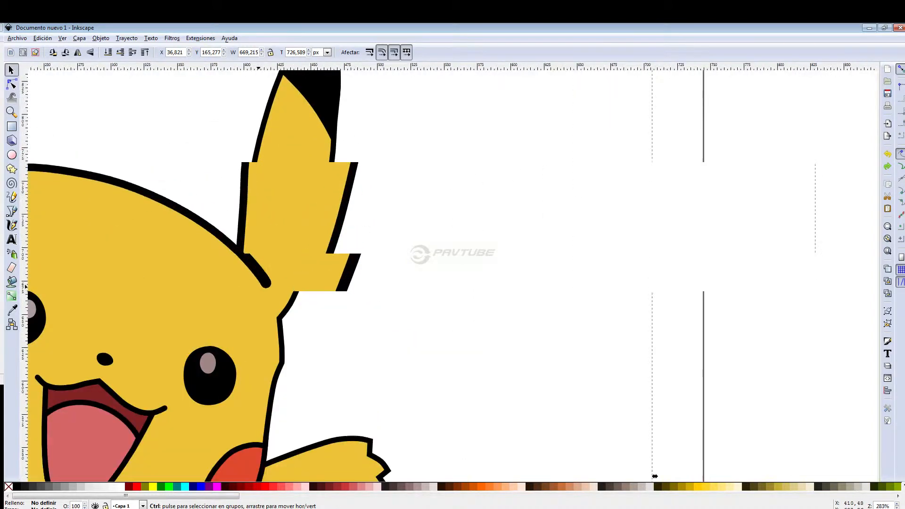
{"action": "scroll", "coordinate": [258, 286], "scroll_direction": "up", "scroll_amount": 4}
{"action": "scroll", "coordinate": [304, 331], "scroll_direction": "down", "scroll_amount": 6}
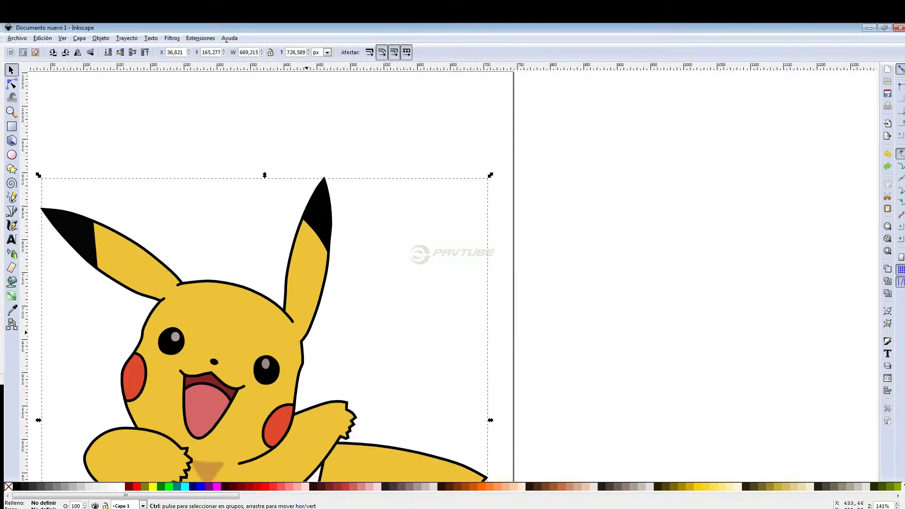
{"action": "scroll", "coordinate": [307, 333], "scroll_direction": "down", "scroll_amount": 3}
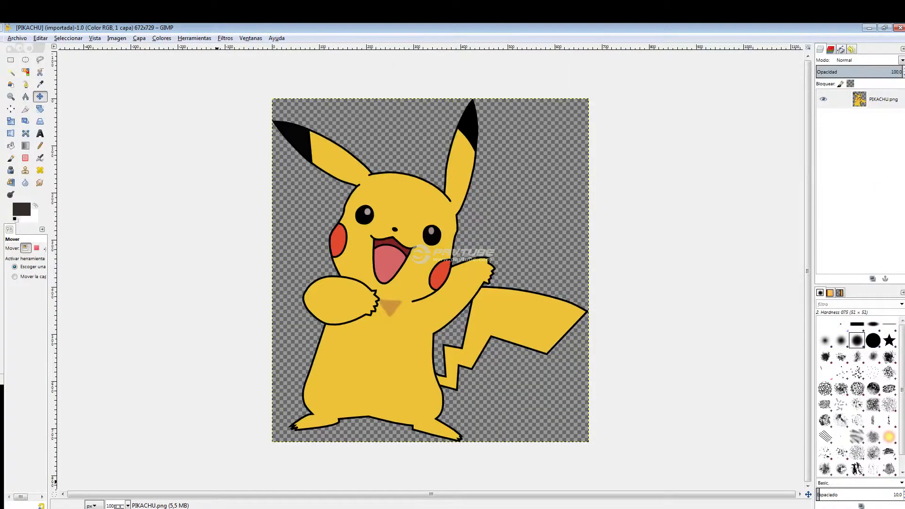
In Inkscape, inspect the vector Pikachu's face, arms and tail enlarged, and view the whole drawing at 100% zoom.
{"action": "key", "text": "alt+Tab"}
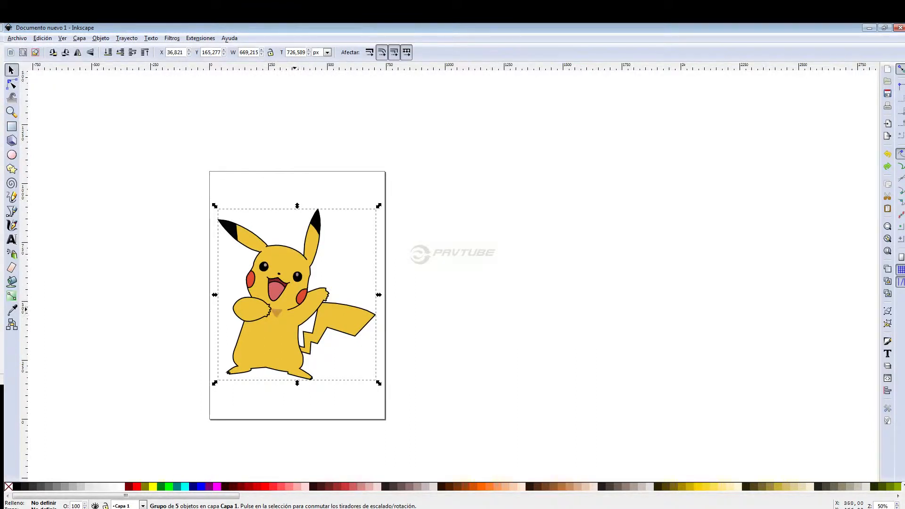
{"action": "key", "text": "ctrl"}
{"action": "scroll", "coordinate": [300, 320], "scroll_direction": "up", "scroll_amount": 4}
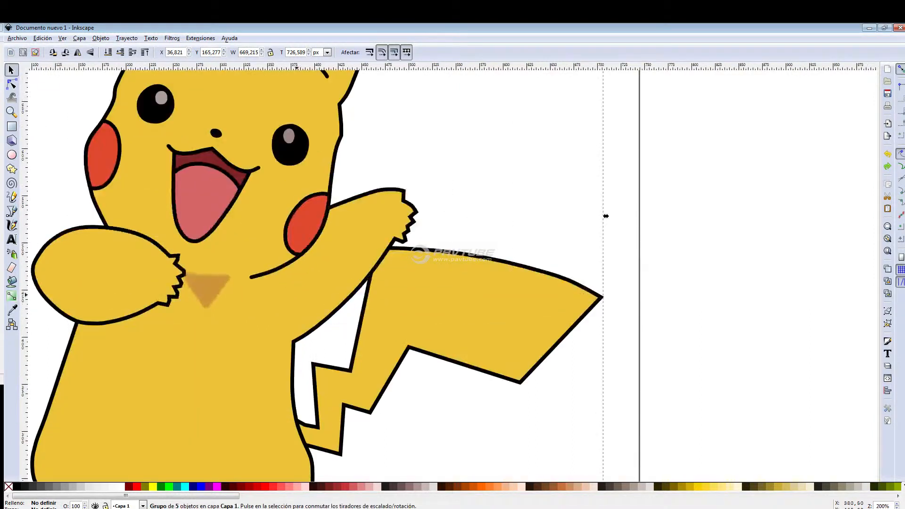
{"action": "scroll", "coordinate": [605, 216], "scroll_direction": "up", "scroll_amount": 6}
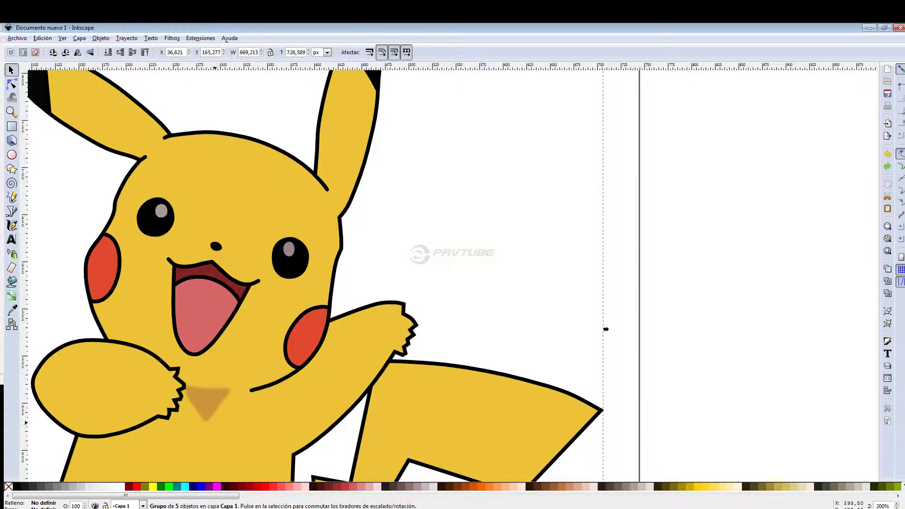
{"action": "scroll", "coordinate": [452, 274], "scroll_direction": "down", "scroll_amount": 8}
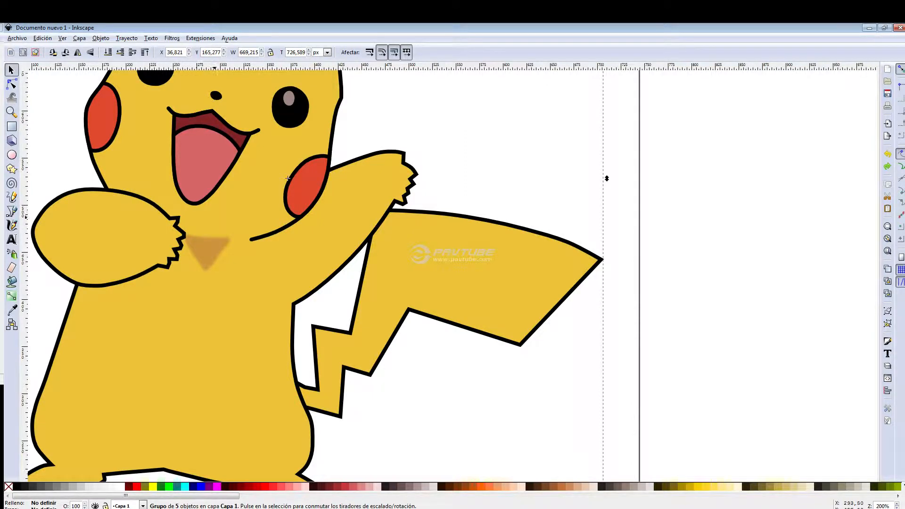
{"action": "key", "text": "ctrl"}
{"action": "key", "text": "1"}
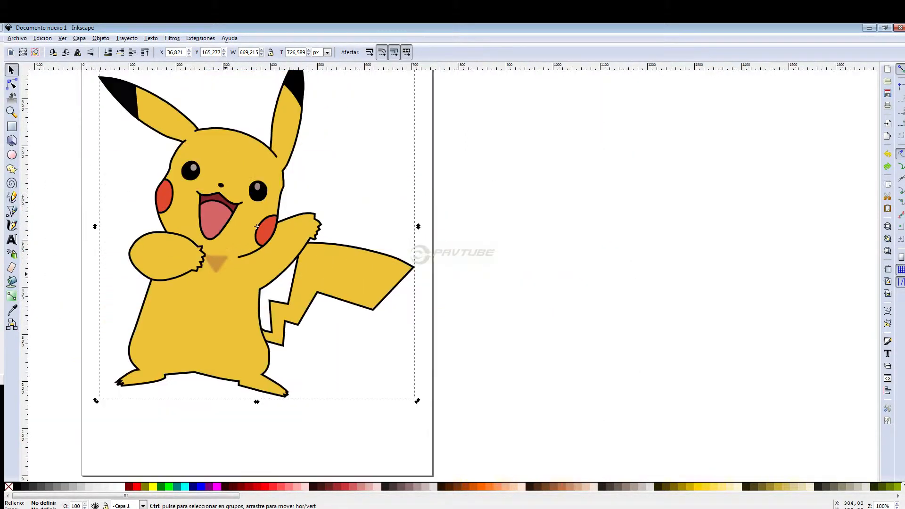
{"action": "scroll", "coordinate": [256, 276], "scroll_direction": "up", "scroll_amount": 4}
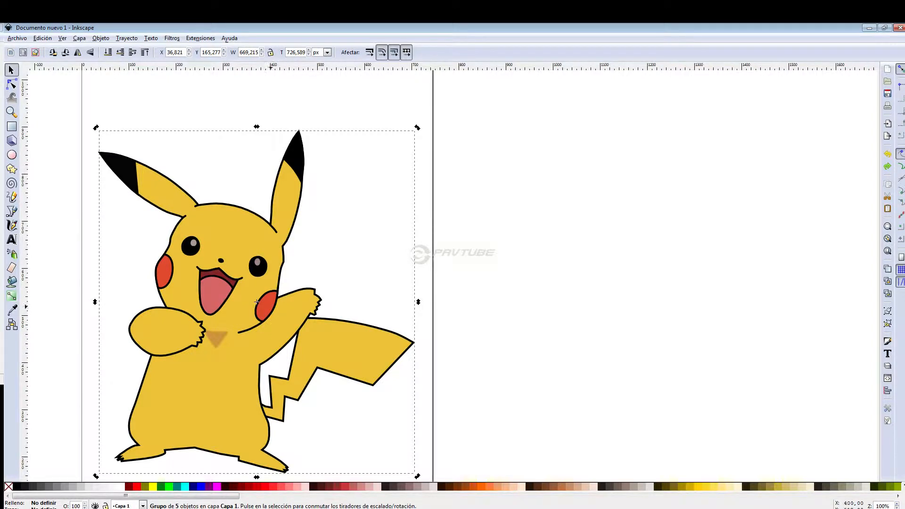
Switch to GIMP and look over the bitmap Pikachu's face and body enlarged.
{"action": "left_click", "coordinate": [217, 503]}
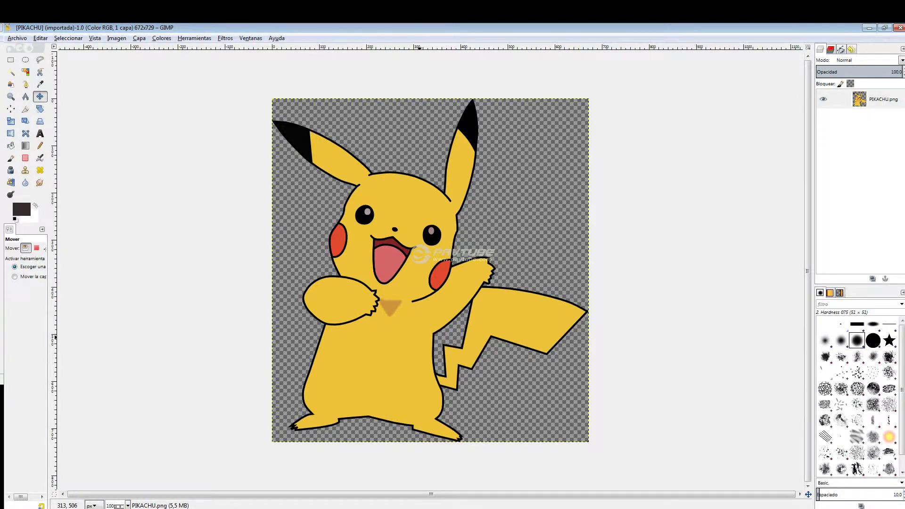
{"action": "scroll", "coordinate": [430, 290], "scroll_direction": "up", "scroll_amount": 3}
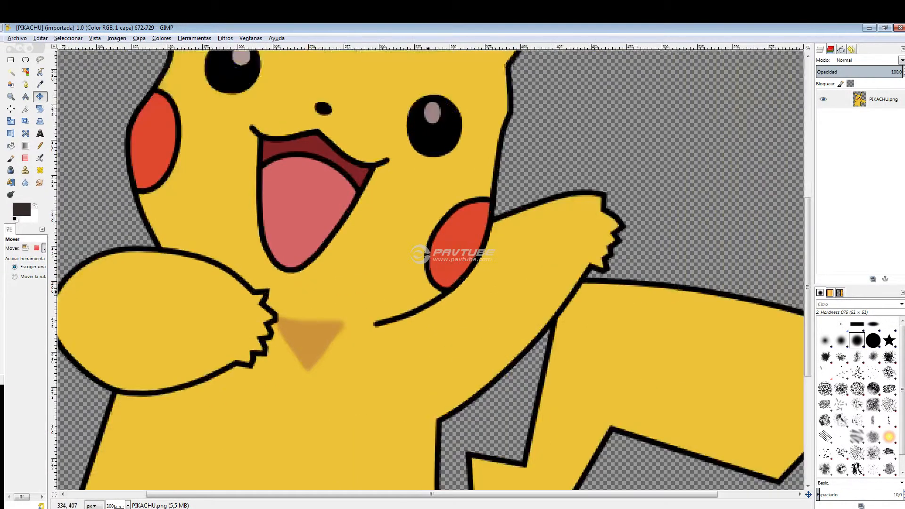
{"action": "scroll", "coordinate": [428, 291], "scroll_direction": "down", "scroll_amount": 3}
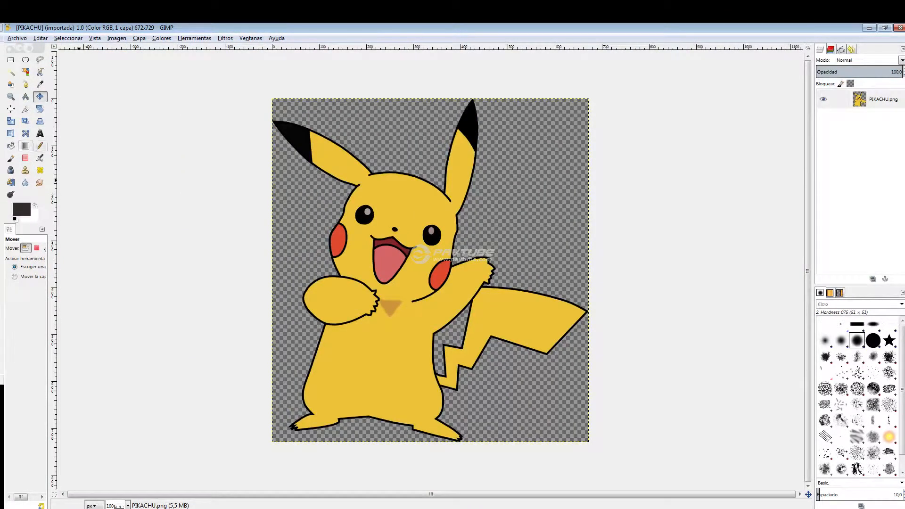
Paint a short dark Paintbrush stroke across the top of Pikachu's head and undo it.
{"action": "left_click", "coordinate": [10, 158]}
{"action": "left_click_drag", "start_coordinate": [369, 177], "coordinate": [412, 184]}
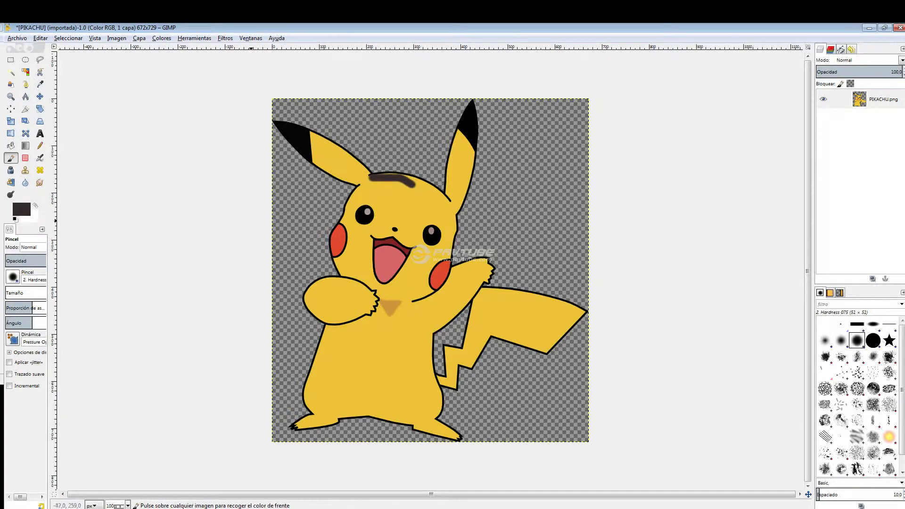
{"action": "key", "text": "ctrl+z"}
Lower the Paintbrush opacity to 28.8, paint a faint stroke along the top of Pikachu's head, and undo the painting.
{"action": "left_click_drag", "start_coordinate": [46, 260], "coordinate": [24, 260]}
{"action": "mouse_move", "coordinate": [371, 178]}
{"action": "left_mouse_down"}
{"action": "mouse_move", "coordinate": [422, 181]}
{"action": "mouse_move", "coordinate": [363, 181]}
{"action": "mouse_move", "coordinate": [445, 192]}
{"action": "left_mouse_up"}
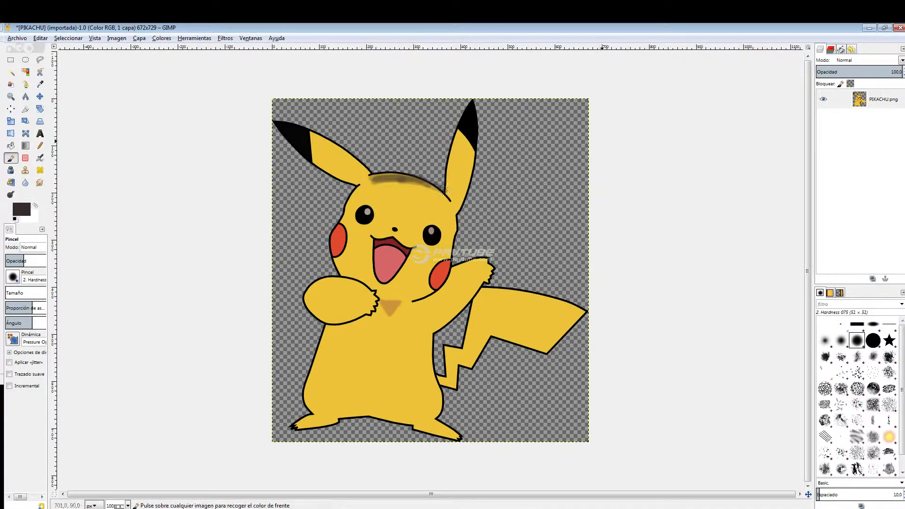
{"action": "key", "text": "ctrl+z"}
{"action": "key", "text": "ctrl+z"}
{"action": "key", "text": "ctrl+z"}
{"action": "key", "text": "ctrl+z"}
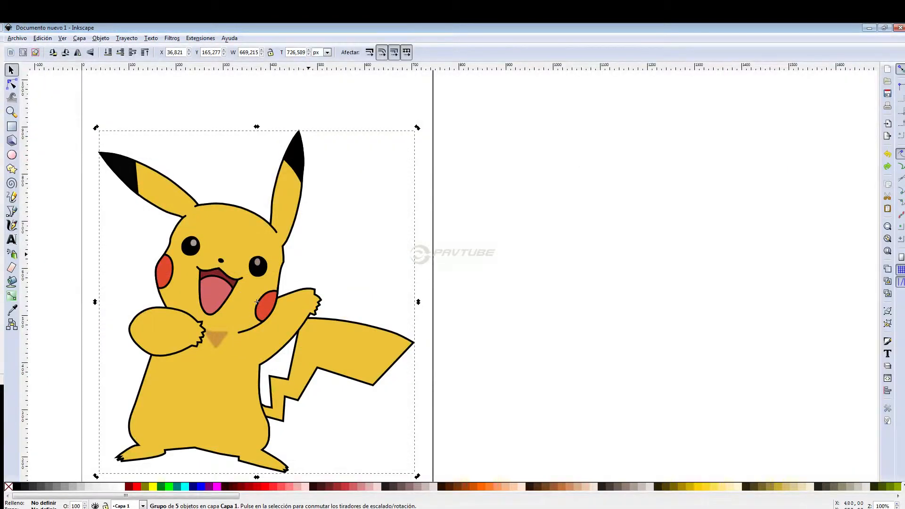
{"action": "scroll", "coordinate": [257, 301], "scroll_direction": "down", "scroll_amount": 2}
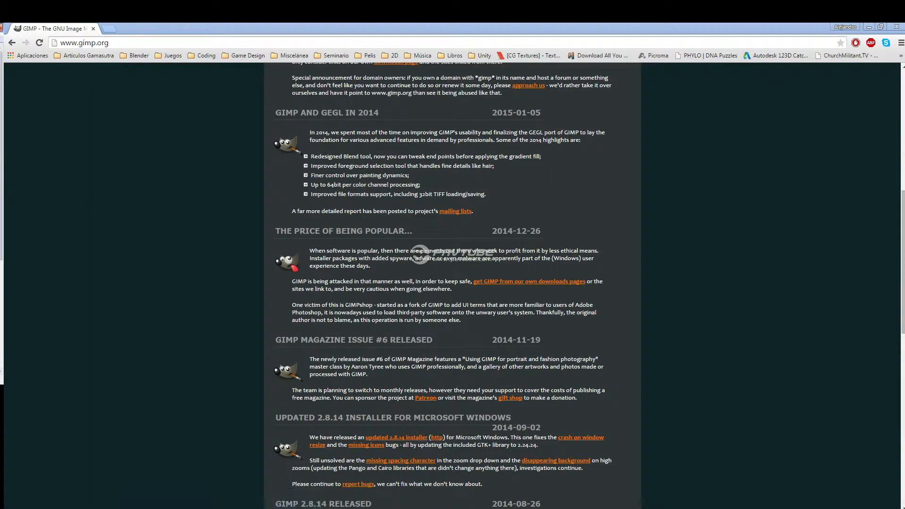
{"action": "left_click", "coordinate": [249, 508]}
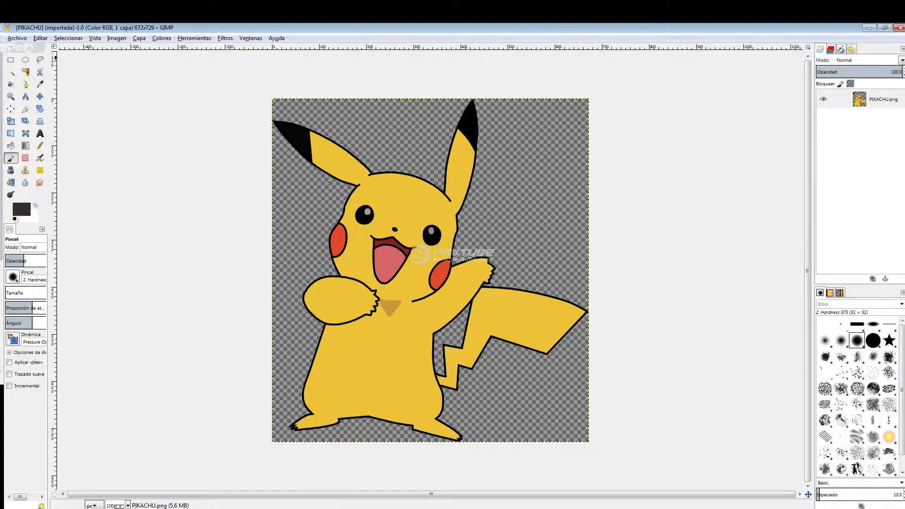
{"action": "left_click_drag", "start_coordinate": [48, 62], "coordinate": [91, 62]}
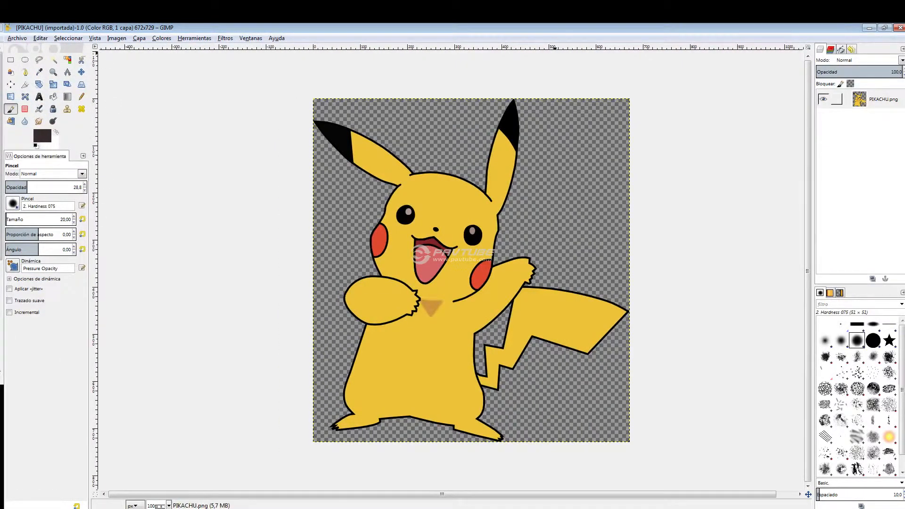
{"action": "left_click_drag", "start_coordinate": [813, 188], "coordinate": [780, 188]}
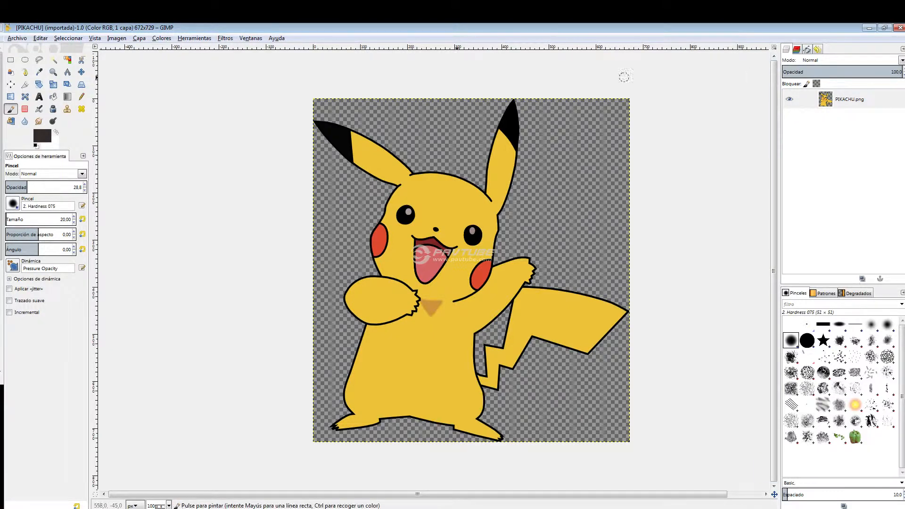
Turn off single-window mode and bring the separate toolbox and layers windows into view.
{"action": "left_click", "coordinate": [252, 38]}
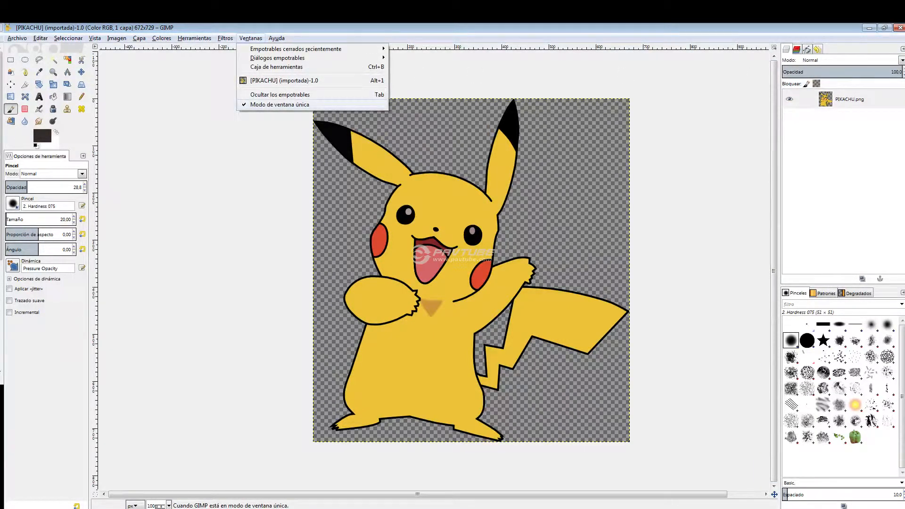
{"action": "left_click", "coordinate": [283, 104]}
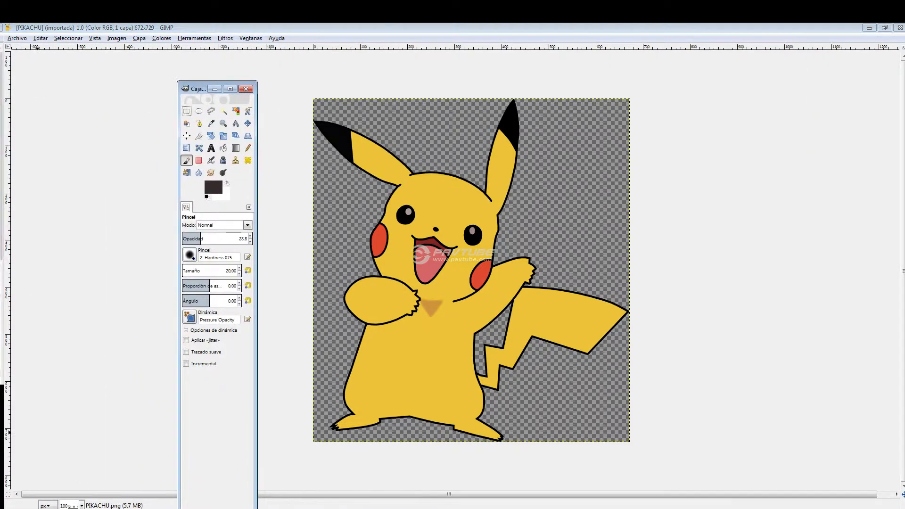
{"action": "left_click", "coordinate": [220, 508]}
{"action": "left_click", "coordinate": [212, 501]}
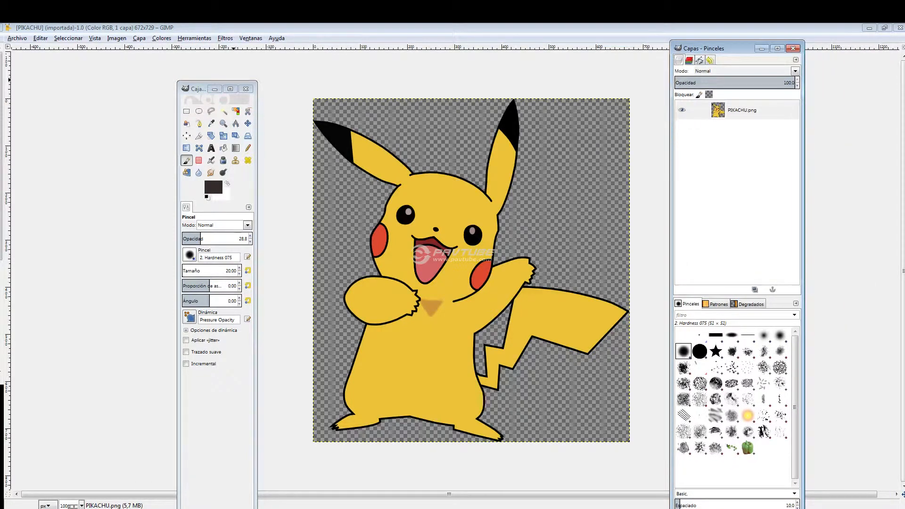
Arrange the floating toolbox and the layers and brushes window on opposite sides of the Pikachu image.
{"action": "left_click_drag", "start_coordinate": [137, 64], "coordinate": [105, 33]}
{"action": "left_click_drag", "start_coordinate": [735, 48], "coordinate": [834, 34]}
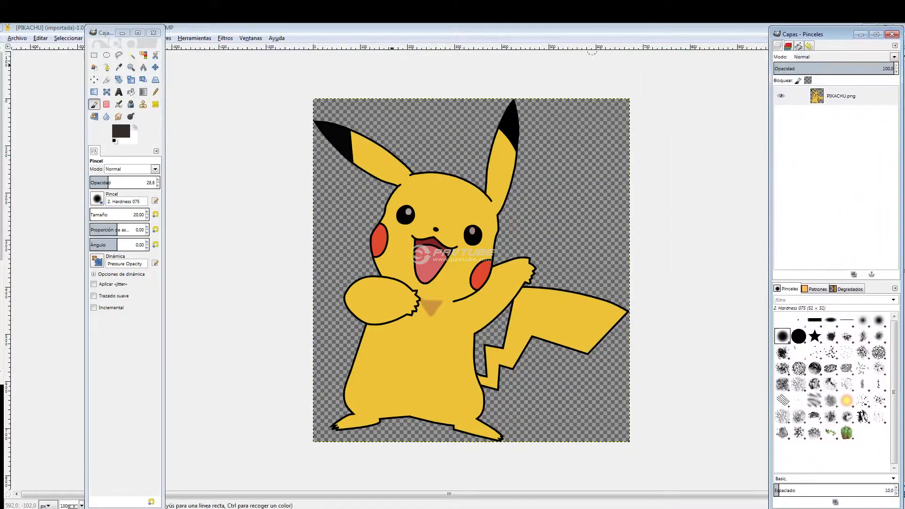
{"action": "left_click_drag", "start_coordinate": [101, 33], "coordinate": [60, 42]}
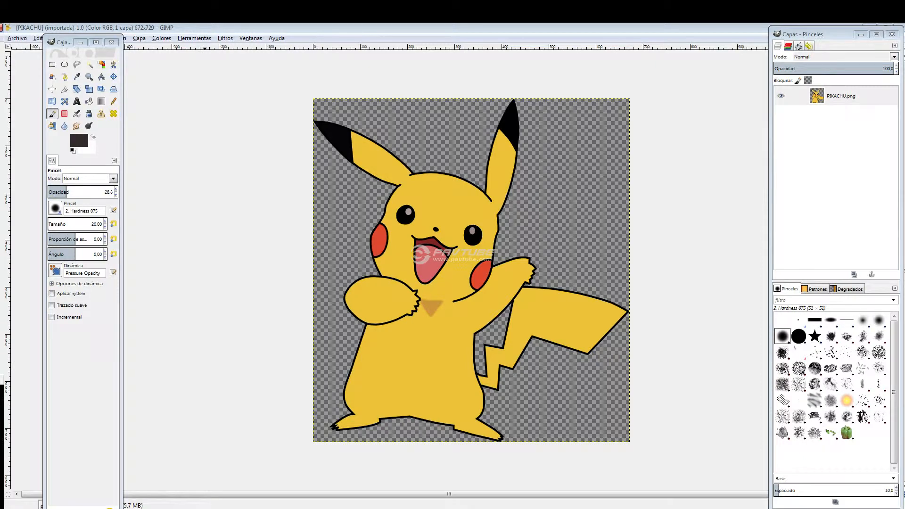
Turn single-window mode back on and maximize the GIMP window.
{"action": "left_click", "coordinate": [250, 39]}
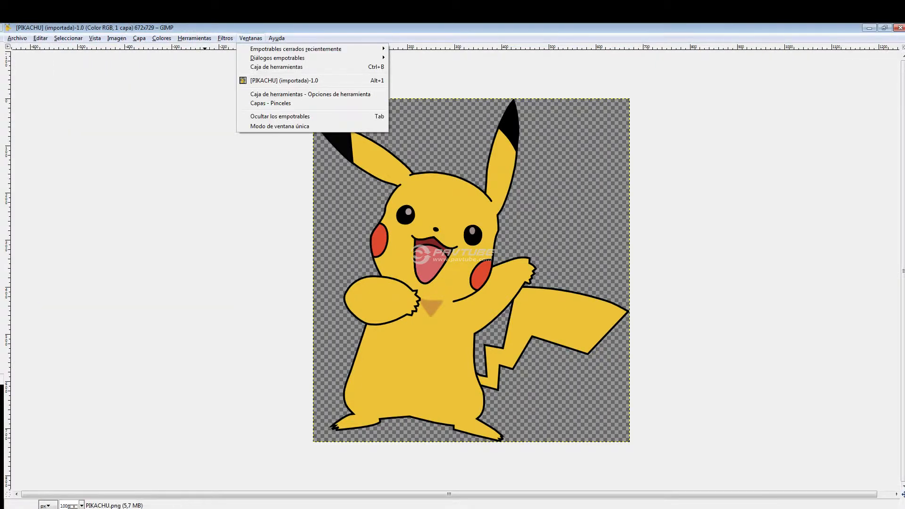
{"action": "left_click", "coordinate": [279, 125]}
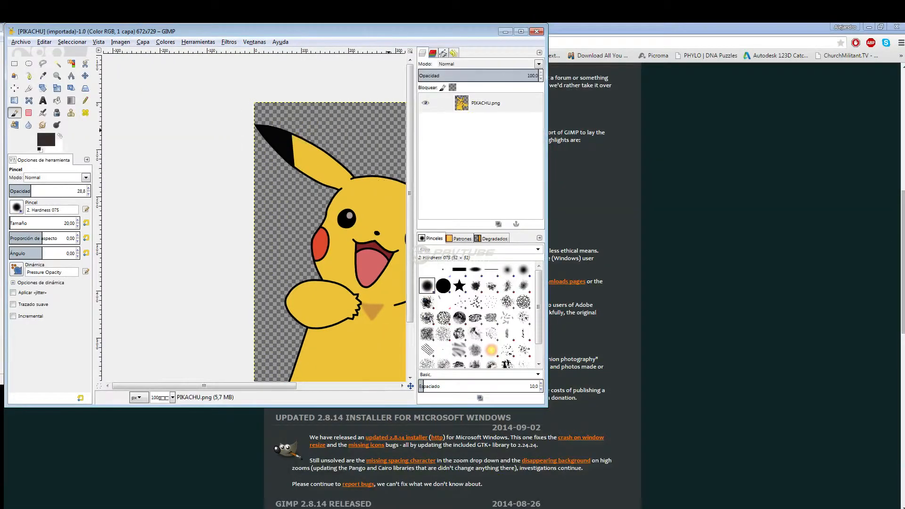
{"action": "left_click", "coordinate": [521, 31]}
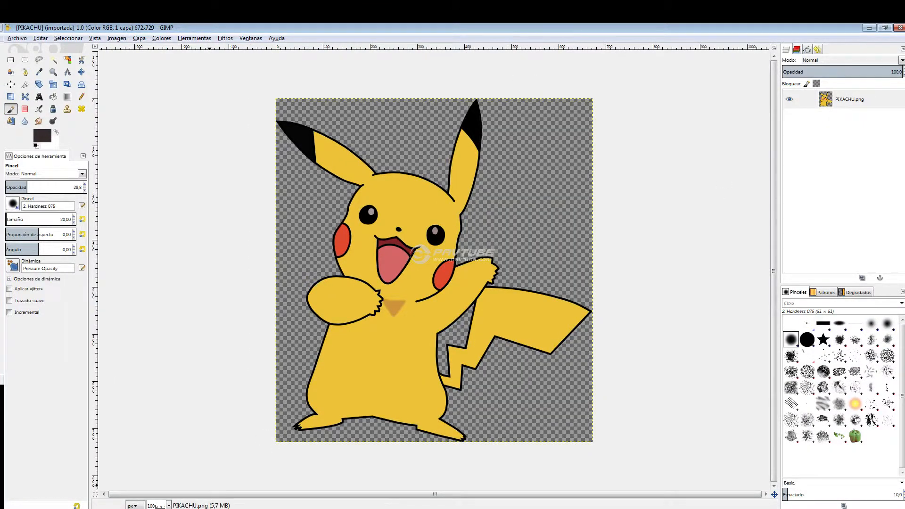
{"action": "key", "text": "alt+Tab"}
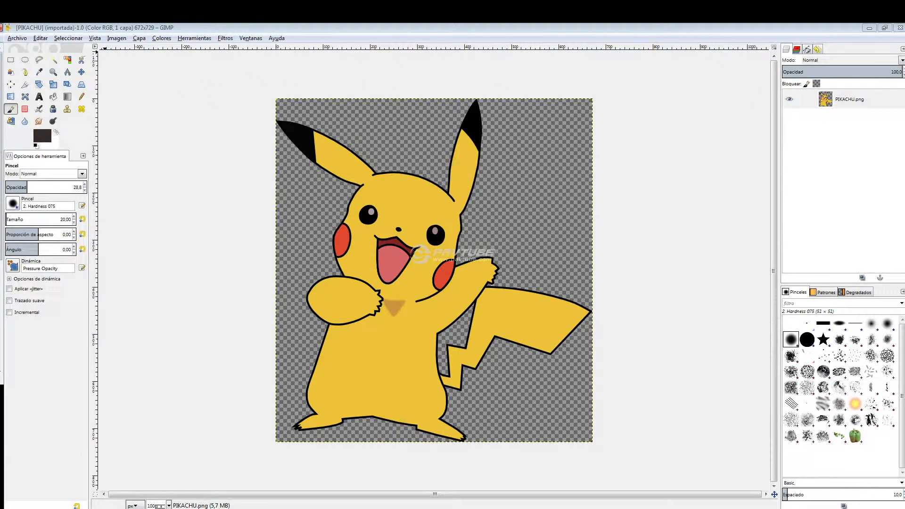
{"action": "left_click", "coordinate": [17, 38]}
{"action": "left_click", "coordinate": [29, 49]}
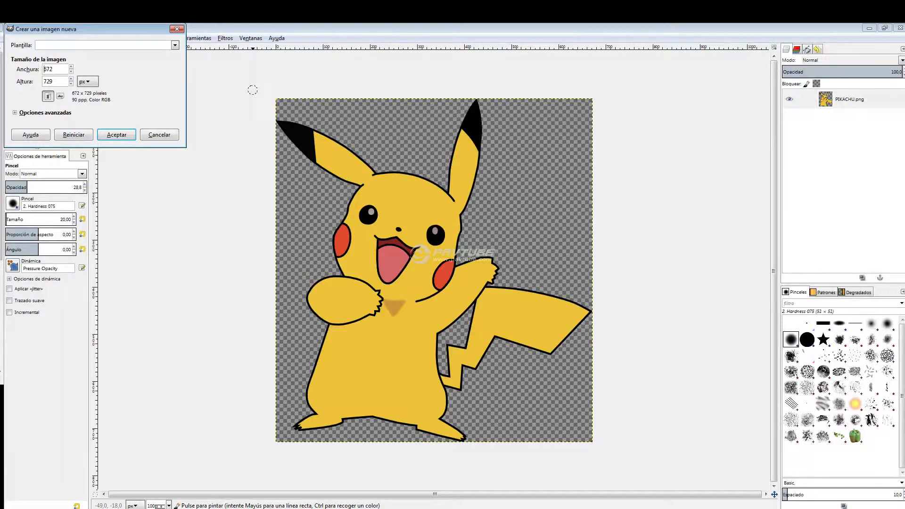
{"action": "left_click_drag", "start_coordinate": [108, 28], "coordinate": [490, 94]}
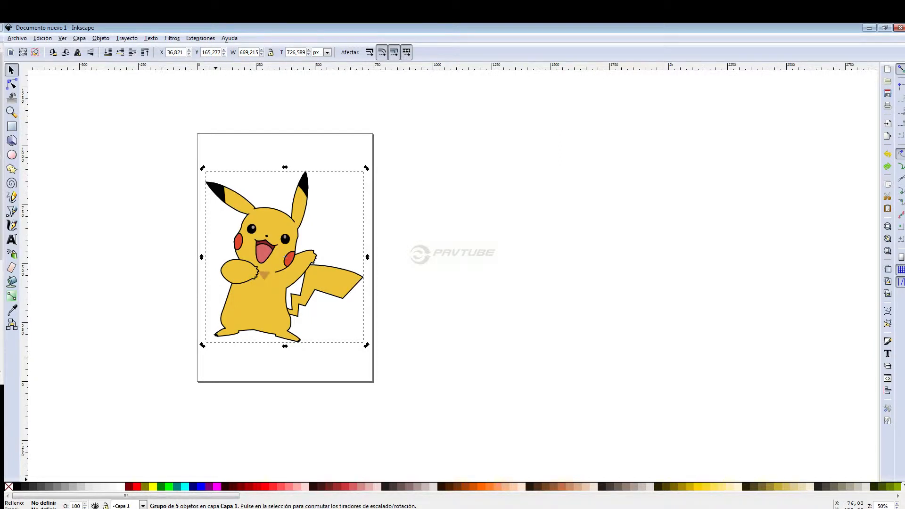
{"action": "left_click", "coordinate": [221, 508]}
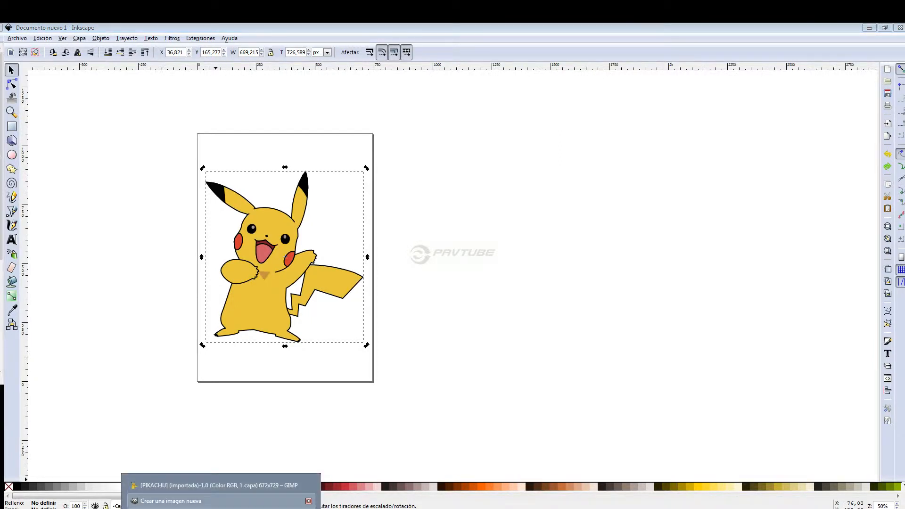
{"action": "left_click", "coordinate": [170, 501]}
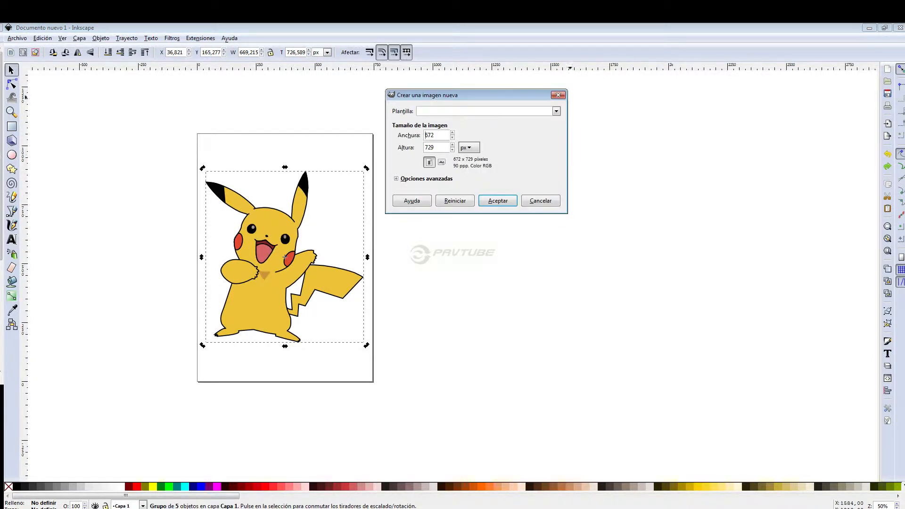
{"action": "left_click", "coordinate": [558, 95]}
Scale the Pikachu group in Inkscape up to about 1046 × 1136 px.
{"action": "left_click", "coordinate": [334, 194]}
{"action": "left_click", "coordinate": [334, 186]}
{"action": "left_click_drag", "start_coordinate": [366, 169], "coordinate": [475, 120]}
{"action": "key", "text": "ctrl+z"}
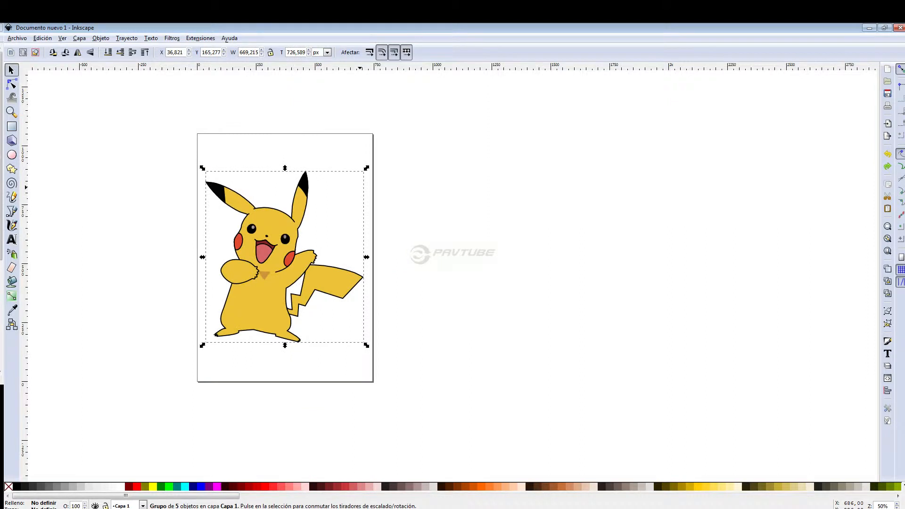
{"action": "left_click_drag", "start_coordinate": [367, 168], "coordinate": [448, 79]}
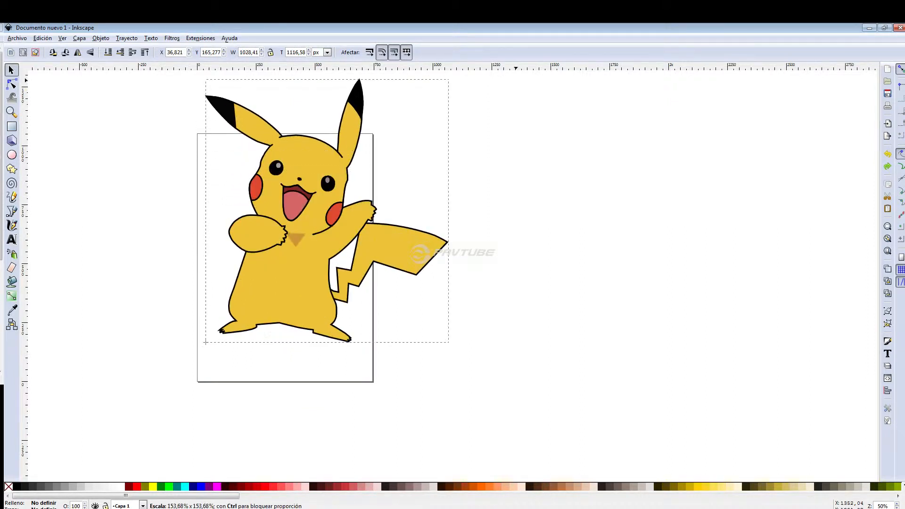
{"action": "left_click_drag", "start_coordinate": [515, 80], "coordinate": [533, 75]}
Inspect the enlarged vector Pikachu's outlines up close and move the group down so its feet rest on the page's lower edge.
{"action": "scroll", "coordinate": [370, 174], "scroll_direction": "up", "scroll_amount": 5}
{"action": "scroll", "coordinate": [261, 187], "scroll_direction": "up", "scroll_amount": 4}
{"action": "scroll", "coordinate": [262, 188], "scroll_direction": "down", "scroll_amount": 11}
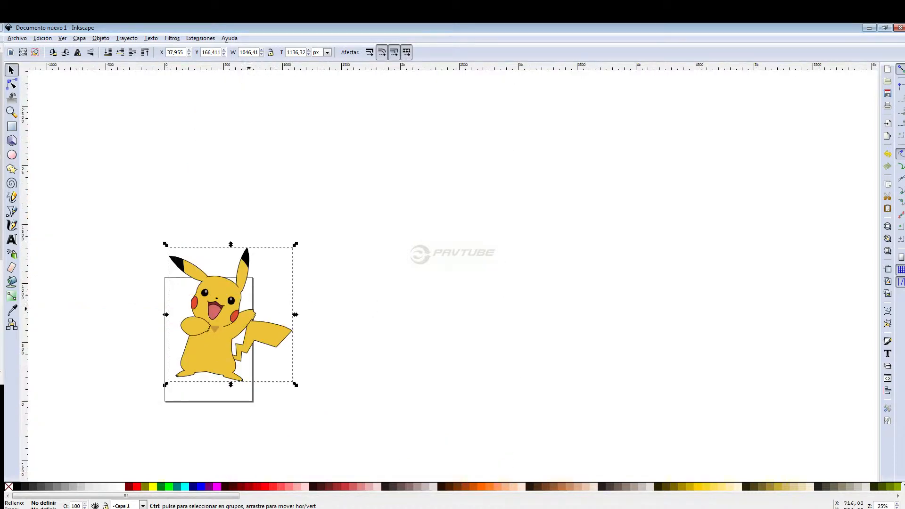
{"action": "left_click_drag", "start_coordinate": [228, 310], "coordinate": [222, 332]}
Switch to GIMP, select the whole Pikachu image and scale the selection to 449 × 570 px.
{"action": "key", "text": "alt+Tab"}
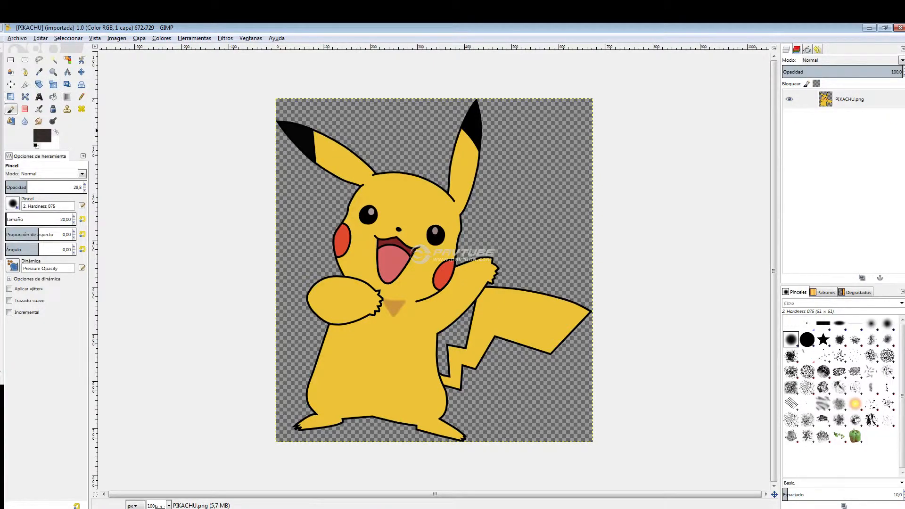
{"action": "left_click", "coordinate": [10, 60]}
{"action": "mouse_move", "coordinate": [214, 73]}
{"action": "left_mouse_down"}
{"action": "mouse_move", "coordinate": [598, 454]}
{"action": "mouse_move", "coordinate": [597, 420]}
{"action": "mouse_move", "coordinate": [552, 410]}
{"action": "mouse_move", "coordinate": [602, 451]}
{"action": "left_mouse_up"}
{"action": "left_click", "coordinate": [53, 84]}
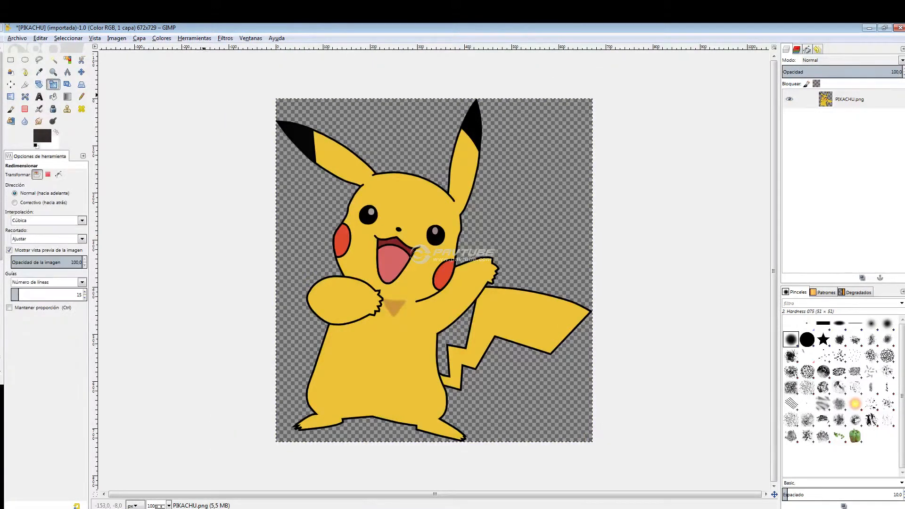
{"action": "left_click", "coordinate": [507, 408]}
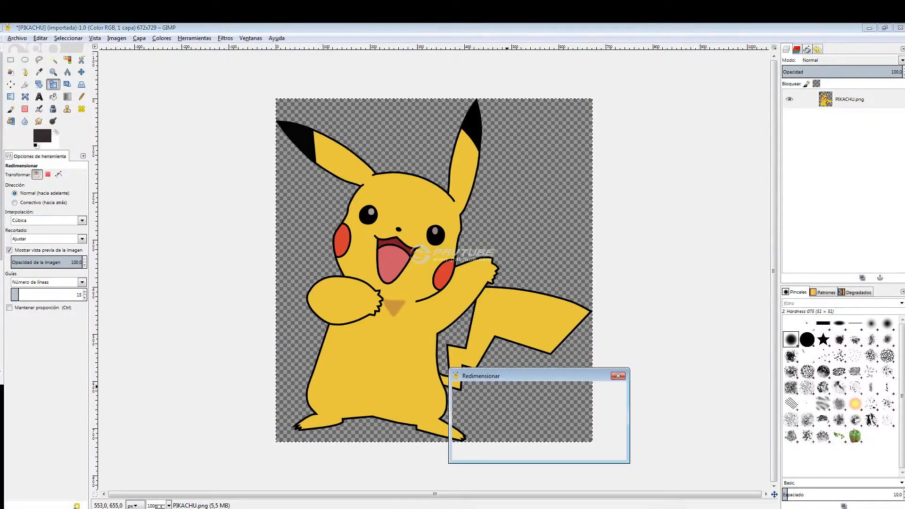
{"action": "left_click_drag", "start_coordinate": [592, 441], "coordinate": [487, 366]}
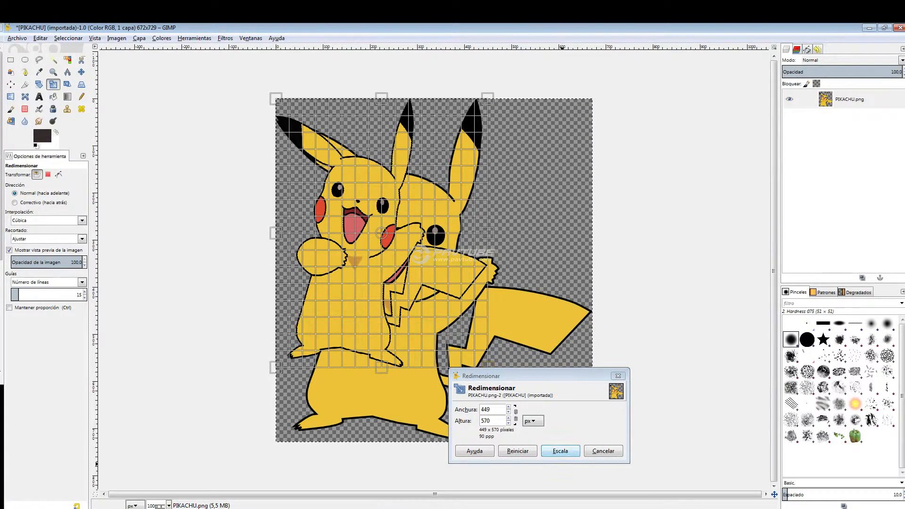
{"action": "key", "text": "Return"}
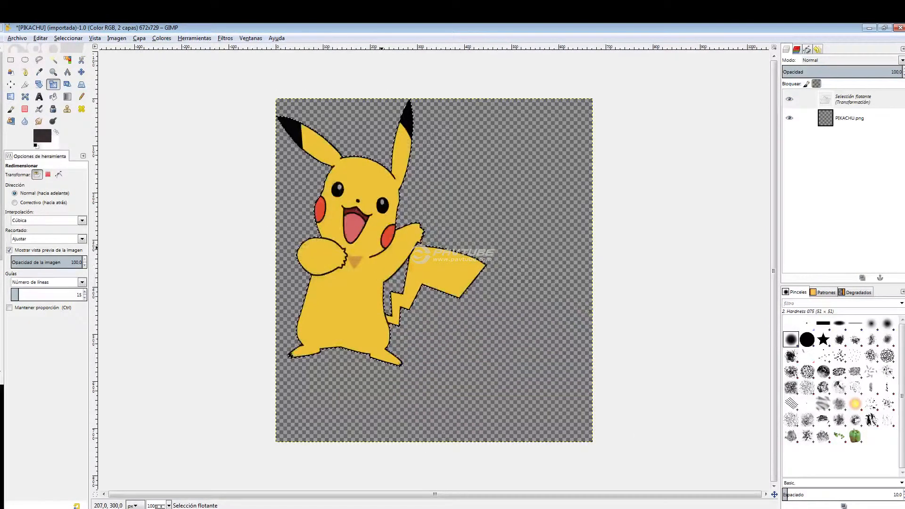
Examine the pixels along the scaled Pikachu's edges, undo the scaling and clear the selection.
{"action": "scroll", "coordinate": [398, 235], "scroll_direction": "up", "scroll_amount": 6}
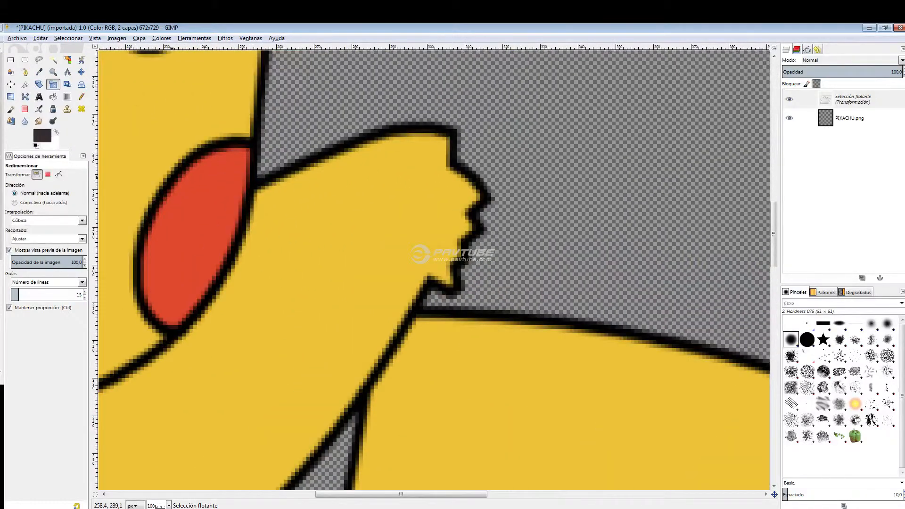
{"action": "scroll", "coordinate": [172, 177], "scroll_direction": "up", "scroll_amount": 4}
{"action": "scroll", "coordinate": [400, 226], "scroll_direction": "down", "scroll_amount": 10}
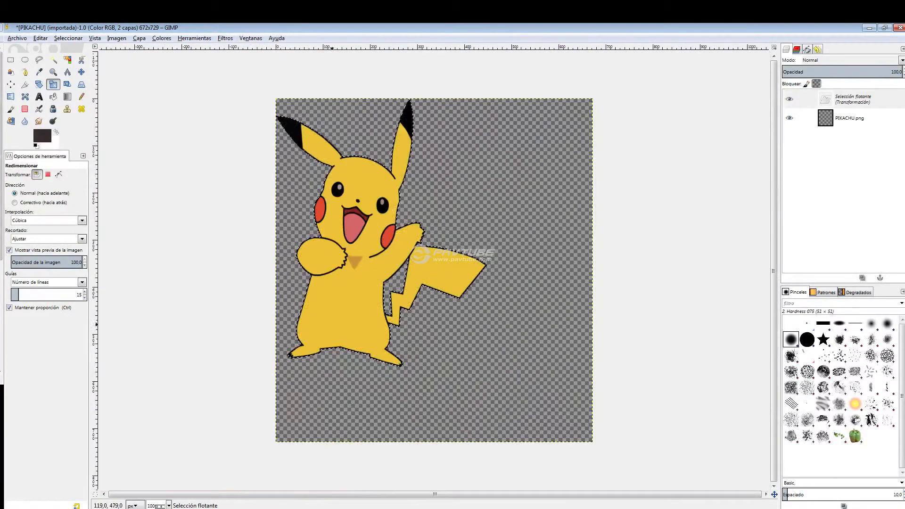
{"action": "scroll", "coordinate": [332, 324], "scroll_direction": "down", "scroll_amount": 3}
{"action": "scroll", "coordinate": [403, 301], "scroll_direction": "up", "scroll_amount": 3}
{"action": "key", "text": "ctrl+z"}
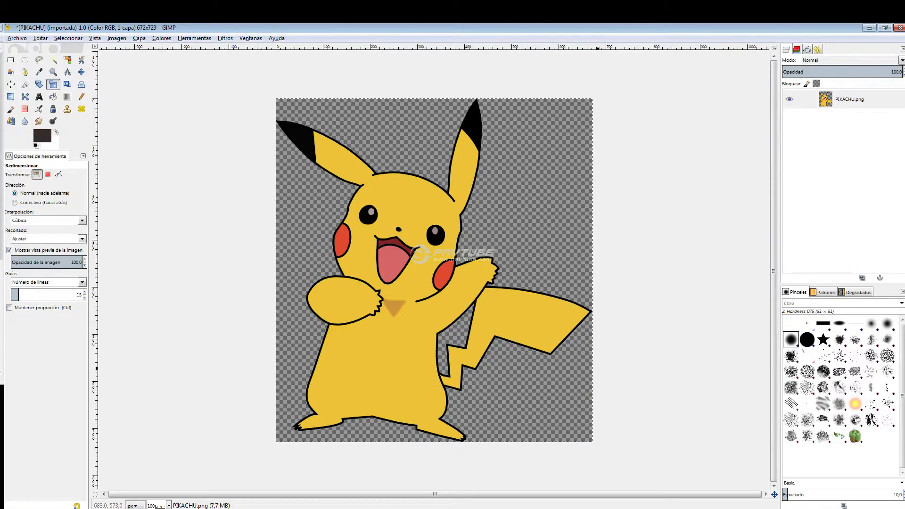
{"action": "left_click", "coordinate": [10, 59]}
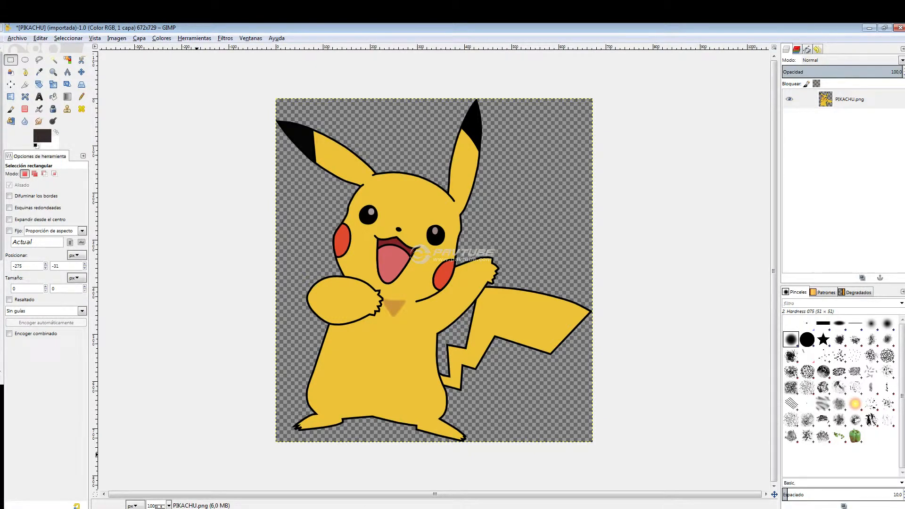
{"action": "key", "text": "alt+Tab"}
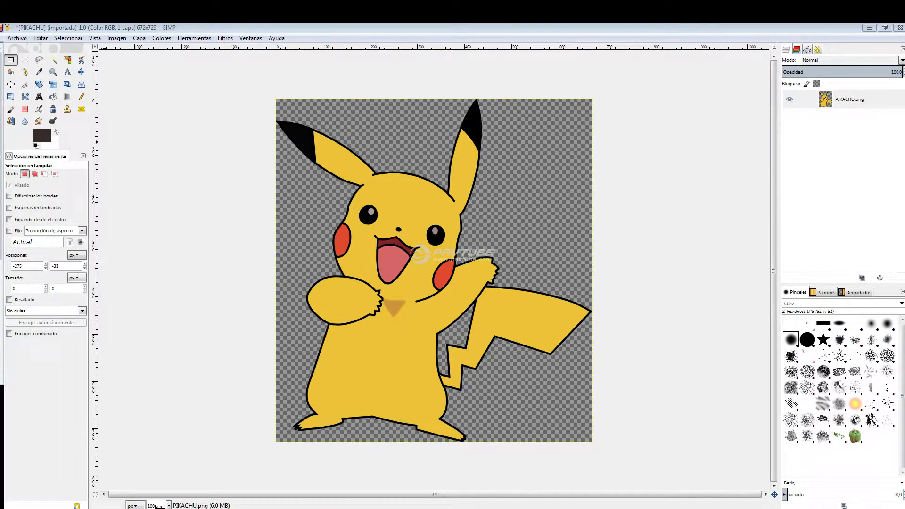
{"action": "left_click", "coordinate": [16, 38]}
{"action": "mouse_move", "coordinate": [36, 98]}
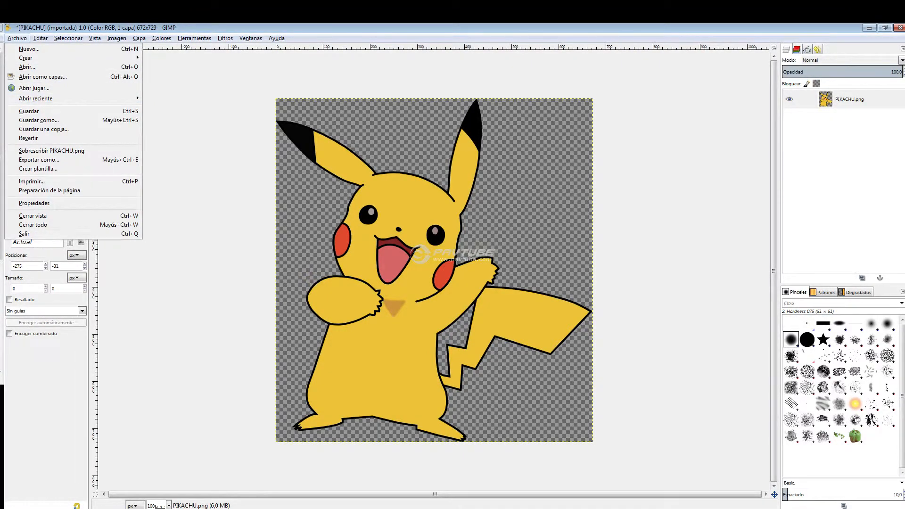
{"action": "left_click", "coordinate": [194, 38]}
Switch to the browser and search in a new tab for "wikipedis screen resolutions".
{"action": "left_click", "coordinate": [77, 507]}
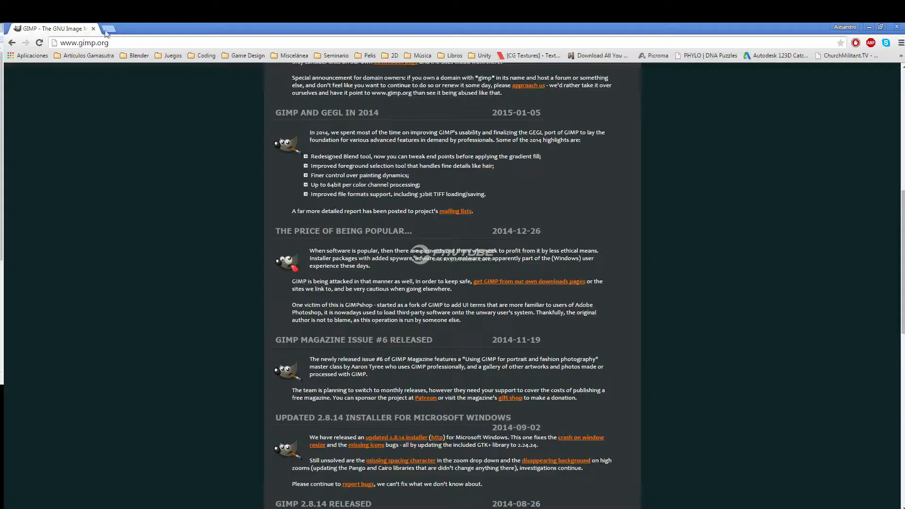
{"action": "left_click", "coordinate": [107, 30]}
{"action": "type", "text": "wi"}
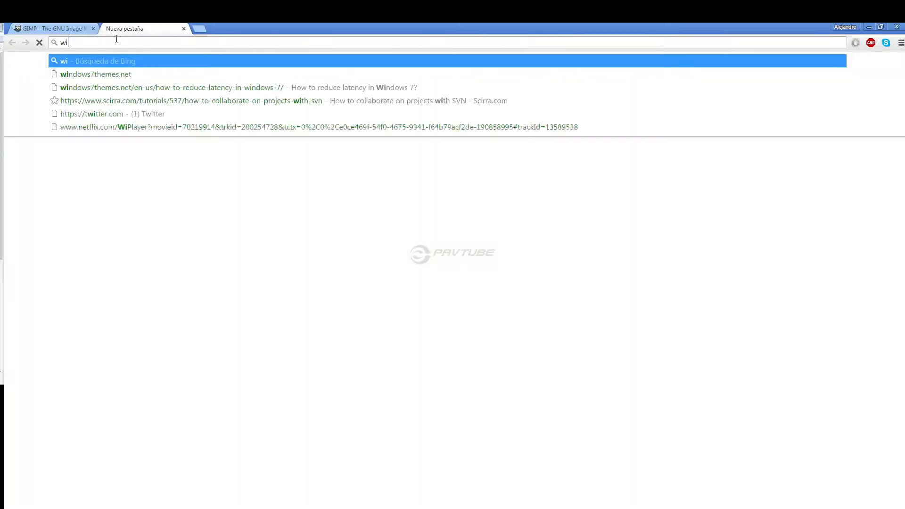
{"action": "type", "text": "kipedis screen resolut"}
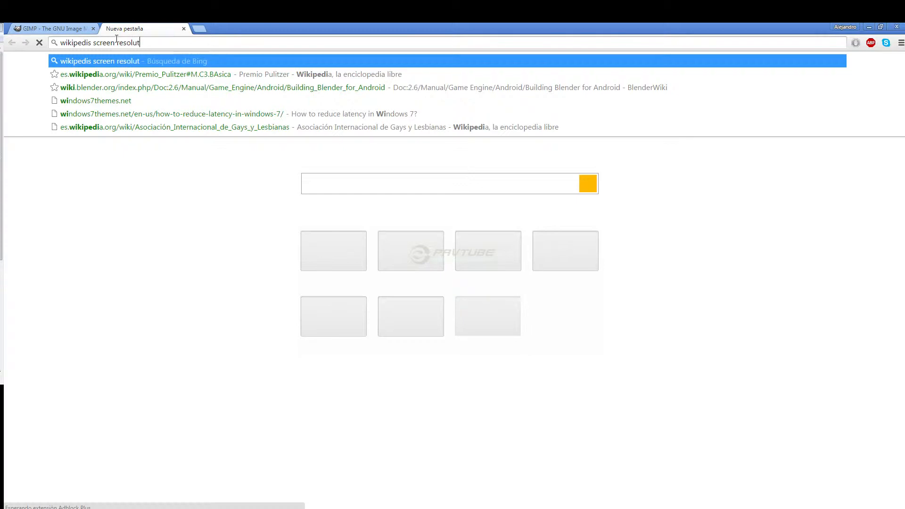
{"action": "type", "text": "ions"}
{"action": "key", "text": "Return"}
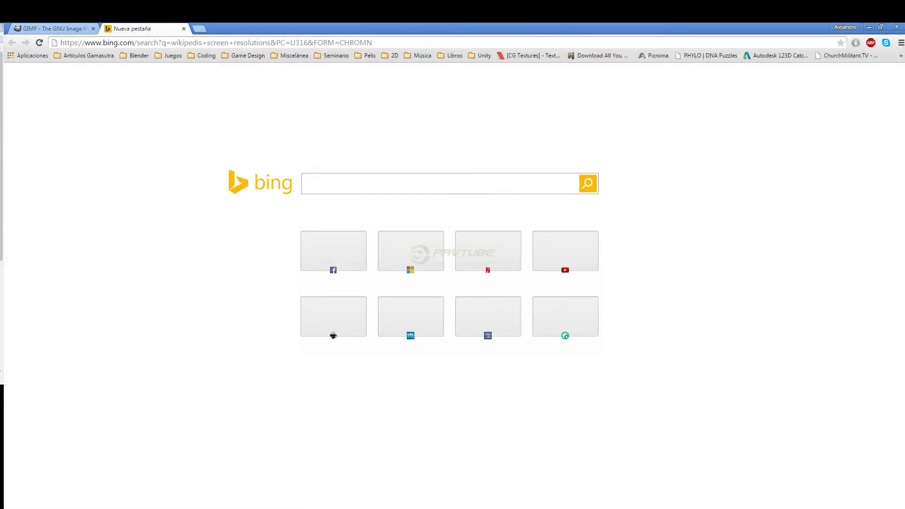
Return to the browser's search results and open the Wikipedia article on display resolution.
{"action": "left_click", "coordinate": [179, 507]}
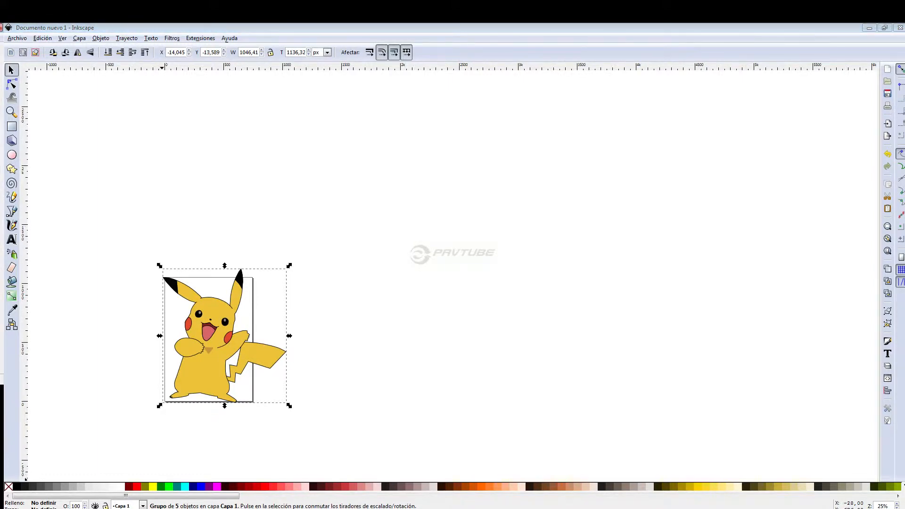
{"action": "left_click", "coordinate": [170, 507]}
{"action": "left_click", "coordinate": [150, 178]}
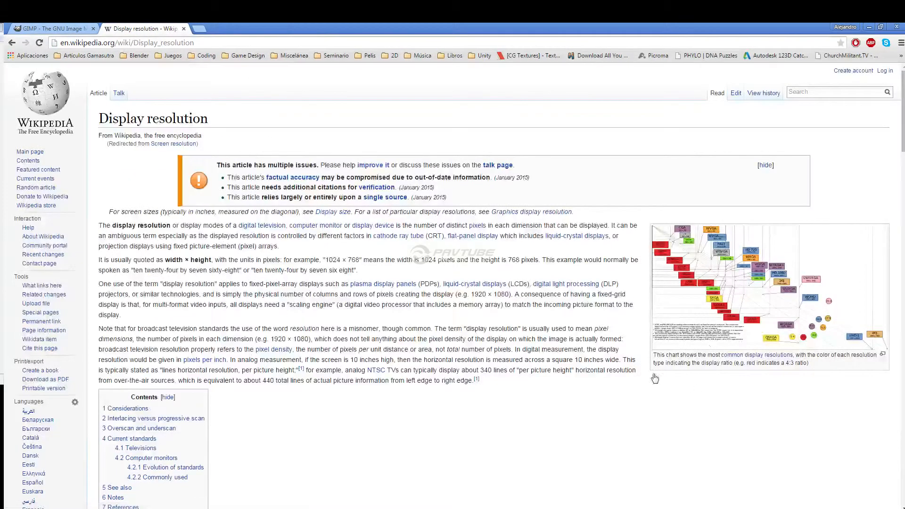
Find the Televisions section under Current standards and highlight its list of resolutions.
{"action": "scroll", "coordinate": [689, 386], "scroll_direction": "down", "scroll_amount": 11}
{"action": "scroll", "coordinate": [697, 381], "scroll_direction": "up", "scroll_amount": 1}
{"action": "scroll", "coordinate": [707, 379], "scroll_direction": "down", "scroll_amount": 7}
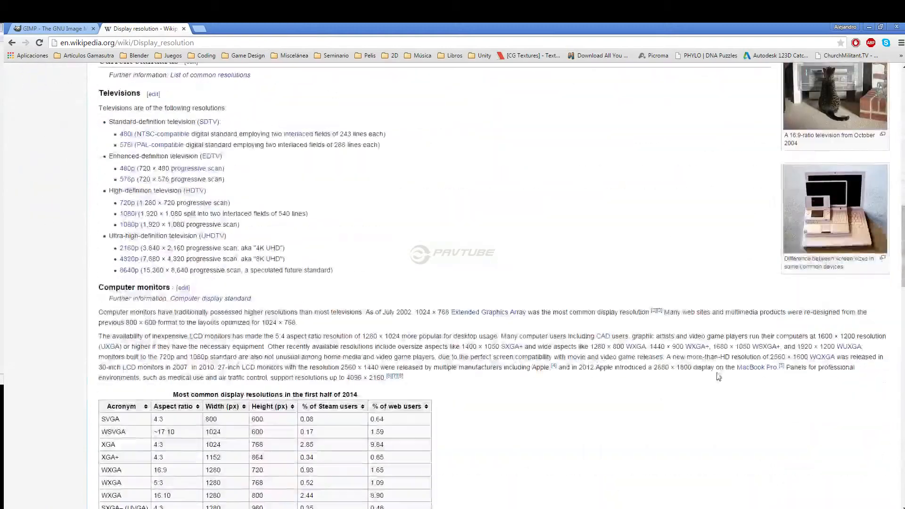
{"action": "scroll", "coordinate": [467, 369], "scroll_direction": "down", "scroll_amount": 5}
{"action": "scroll", "coordinate": [495, 373], "scroll_direction": "up", "scroll_amount": 6}
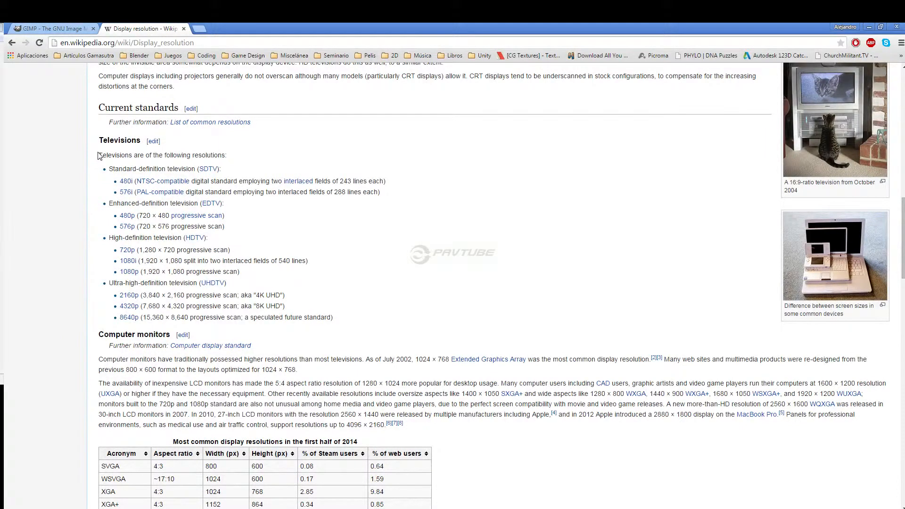
{"action": "left_click_drag", "start_coordinate": [100, 152], "coordinate": [334, 316]}
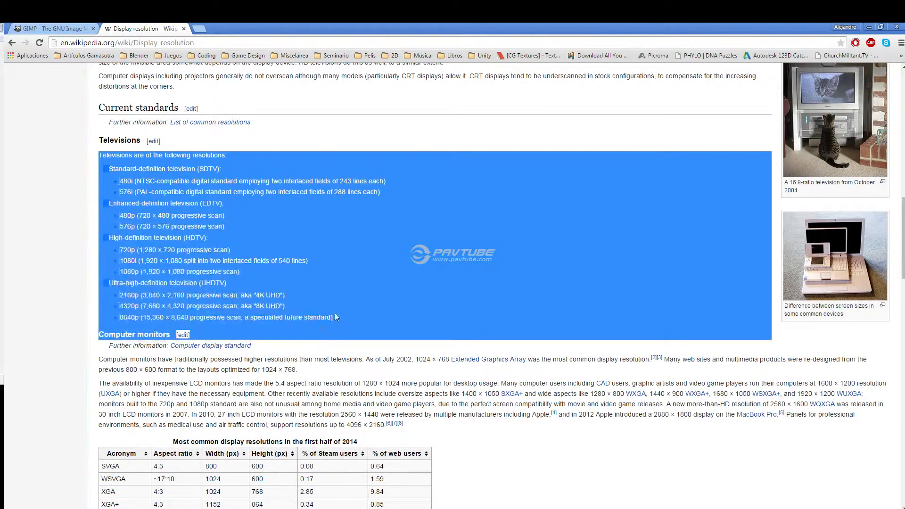
{"action": "left_click", "coordinate": [244, 155]}
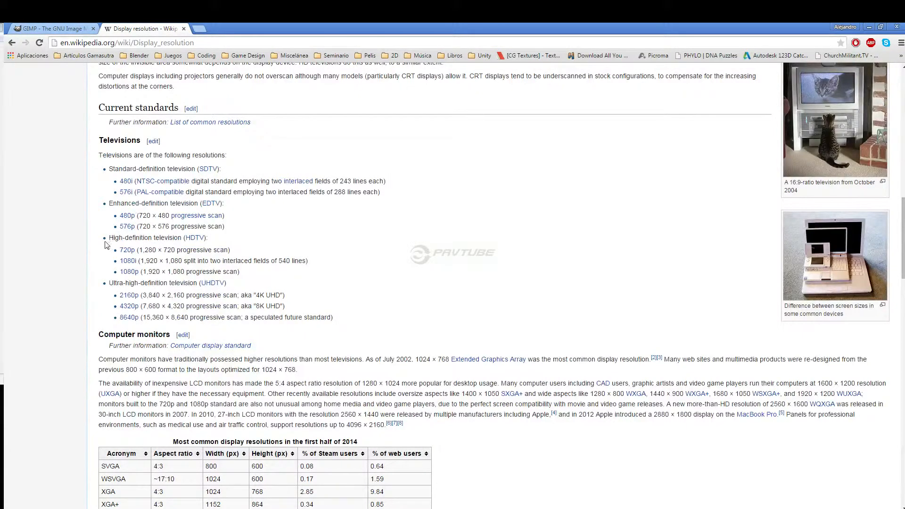
Highlight the high-definition and ultra-high-definition television entries in the list, including the 720p and 1080i lines.
{"action": "left_click_drag", "start_coordinate": [108, 238], "coordinate": [279, 276]}
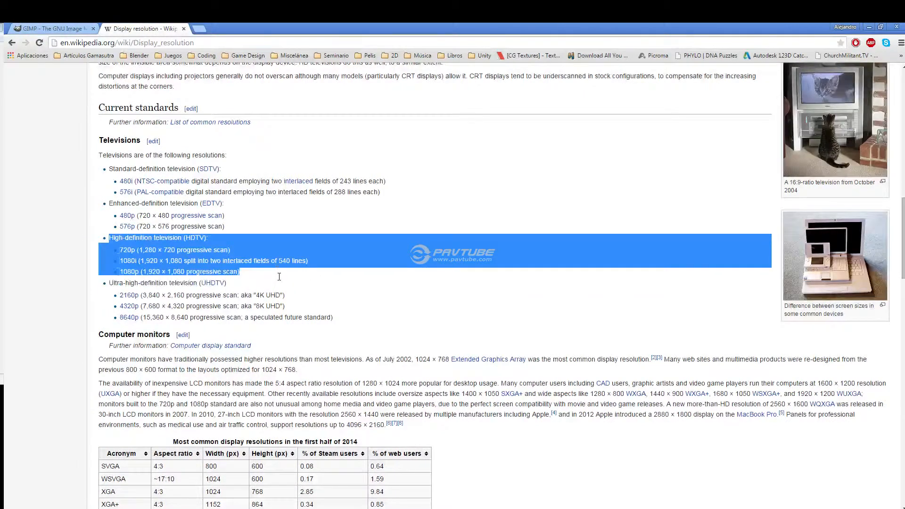
{"action": "left_click_drag", "start_coordinate": [110, 283], "coordinate": [282, 309]}
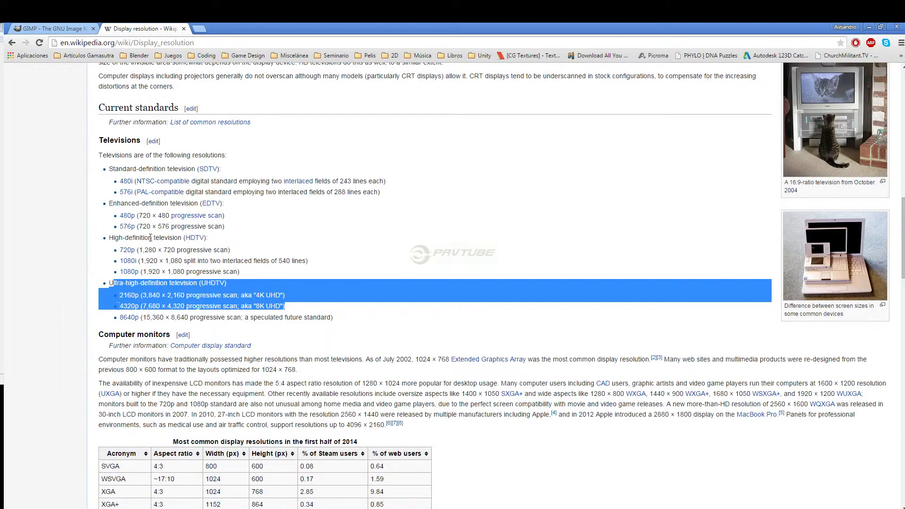
{"action": "left_click_drag", "start_coordinate": [104, 250], "coordinate": [316, 265]}
{"action": "left_click", "coordinate": [199, 260]}
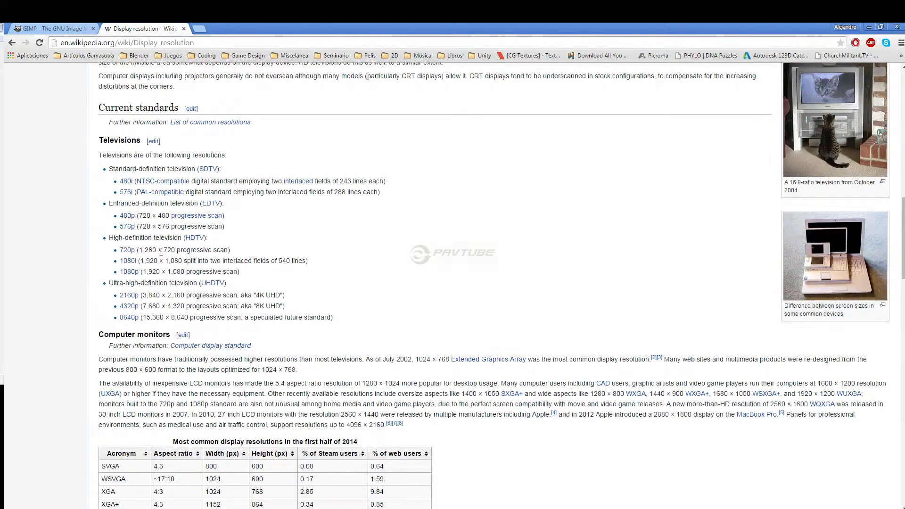
{"action": "left_click_drag", "start_coordinate": [162, 250], "coordinate": [238, 251]}
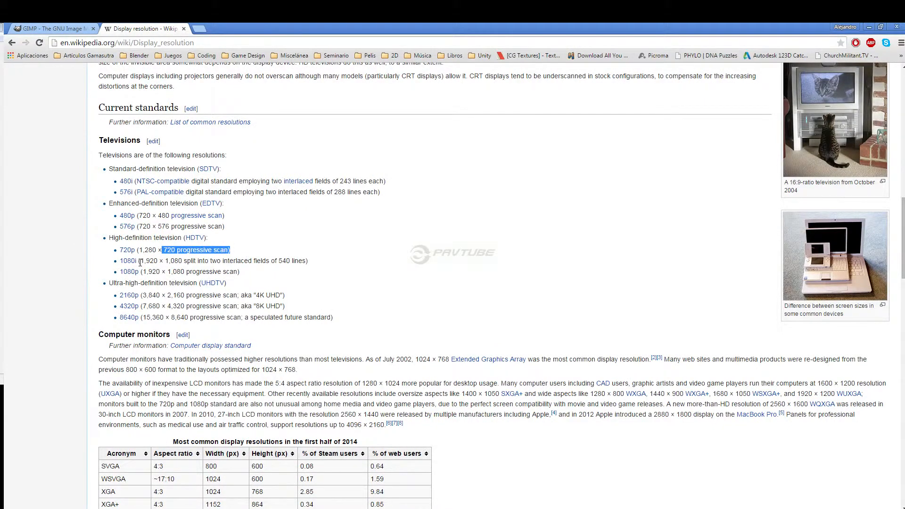
{"action": "left_click_drag", "start_coordinate": [142, 259], "coordinate": [270, 197]}
{"action": "left_click", "coordinate": [306, 261]}
Review the table of most common display resolutions in the first half of 2014 and return to the television list.
{"action": "scroll", "coordinate": [306, 462], "scroll_direction": "down", "scroll_amount": 3}
{"action": "scroll", "coordinate": [118, 377], "scroll_direction": "down", "scroll_amount": 5}
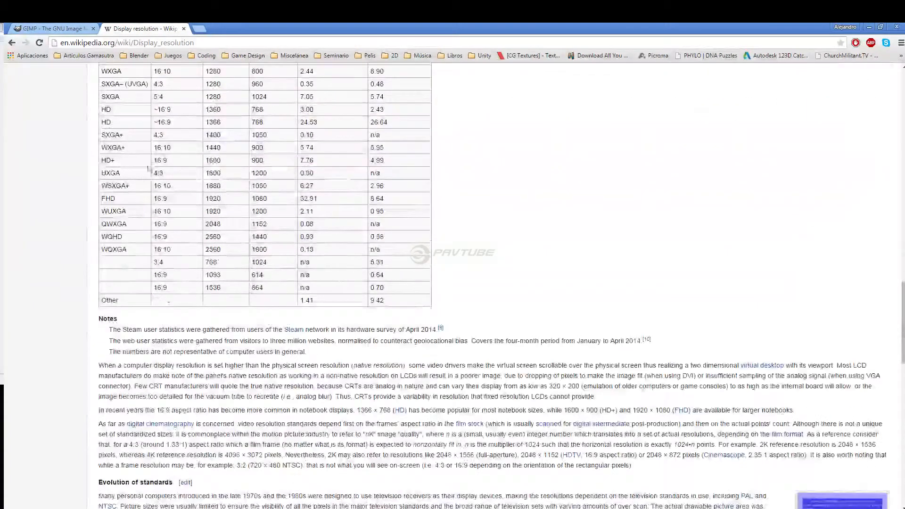
{"action": "scroll", "coordinate": [159, 234], "scroll_direction": "up", "scroll_amount": 4}
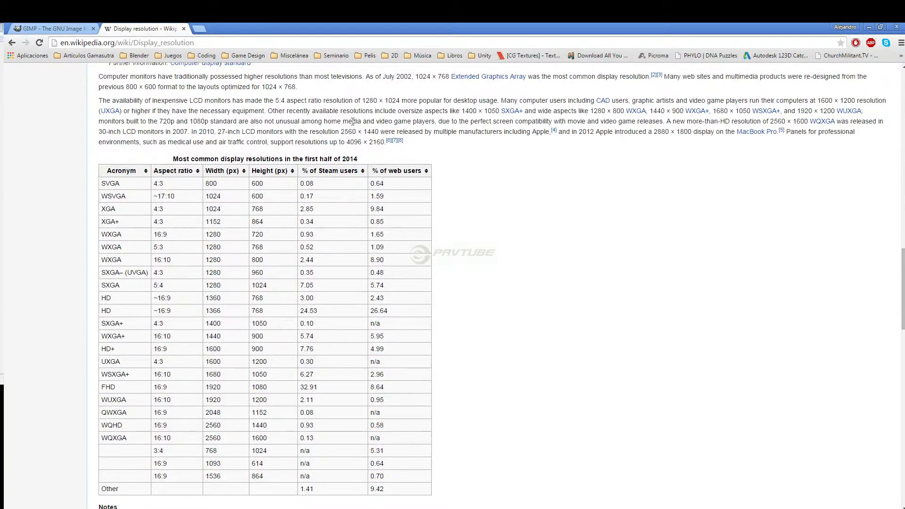
{"action": "scroll", "coordinate": [226, 286], "scroll_direction": "up", "scroll_amount": 5}
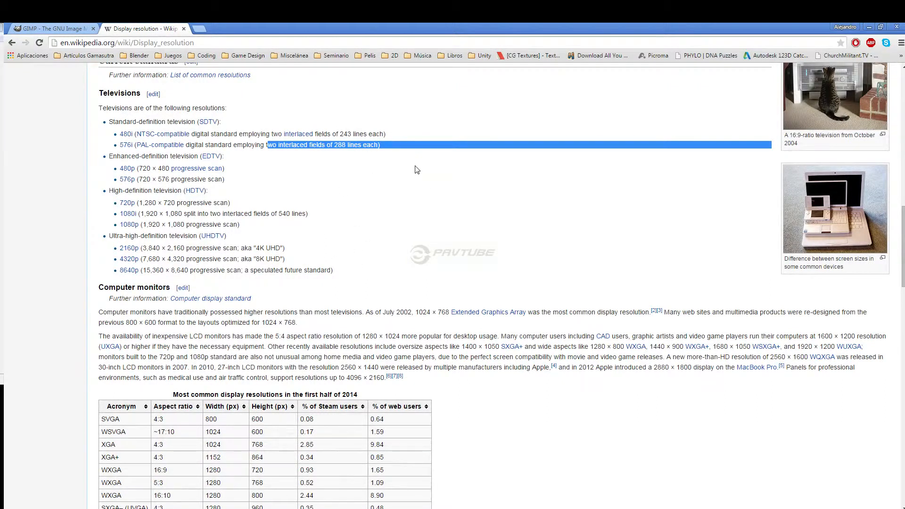
Close the display resolution article, return to GIMP and create a new image 1080 px wide and 720 px high.
{"action": "left_click", "coordinate": [184, 29]}
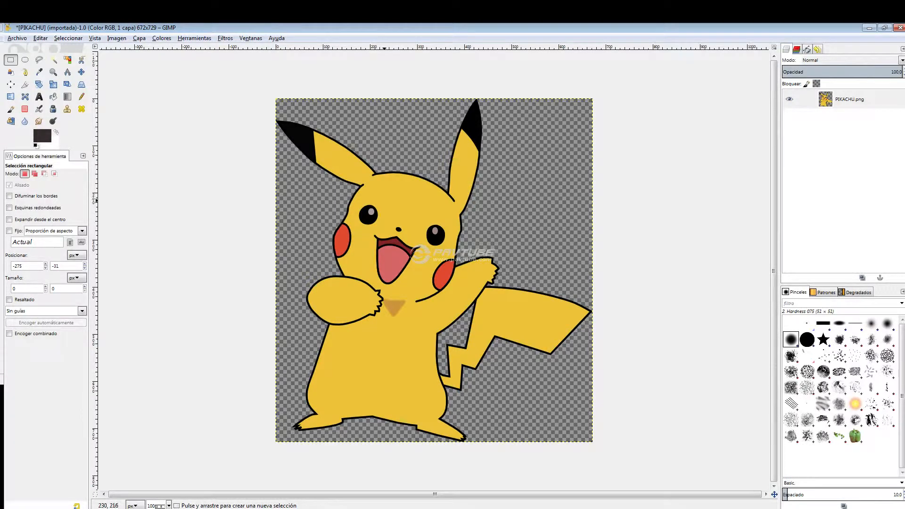
{"action": "left_click", "coordinate": [17, 38]}
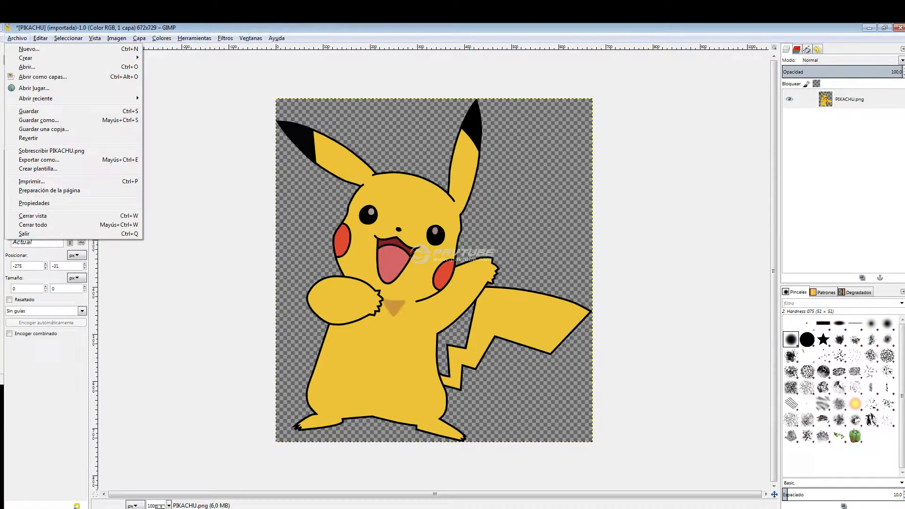
{"action": "left_click", "coordinate": [29, 49]}
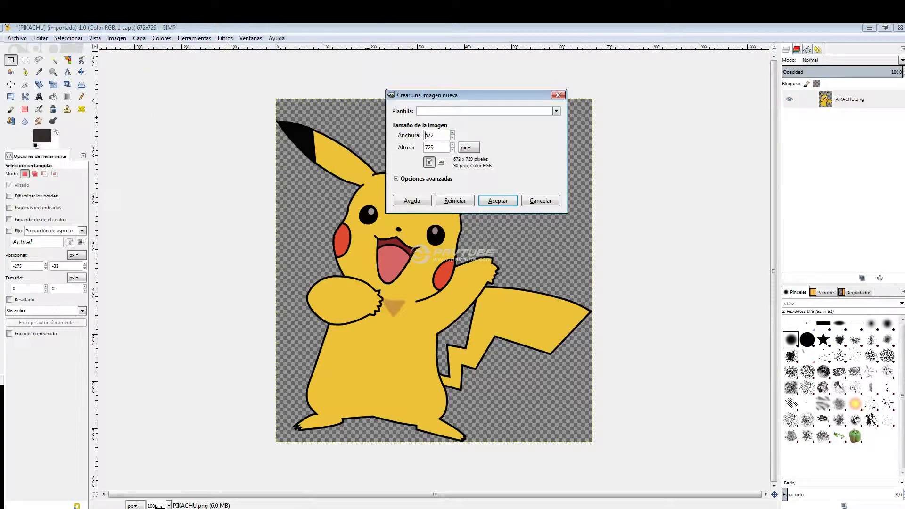
{"action": "left_click_drag", "start_coordinate": [435, 135], "coordinate": [345, 132]}
{"action": "type", "text": "180"}
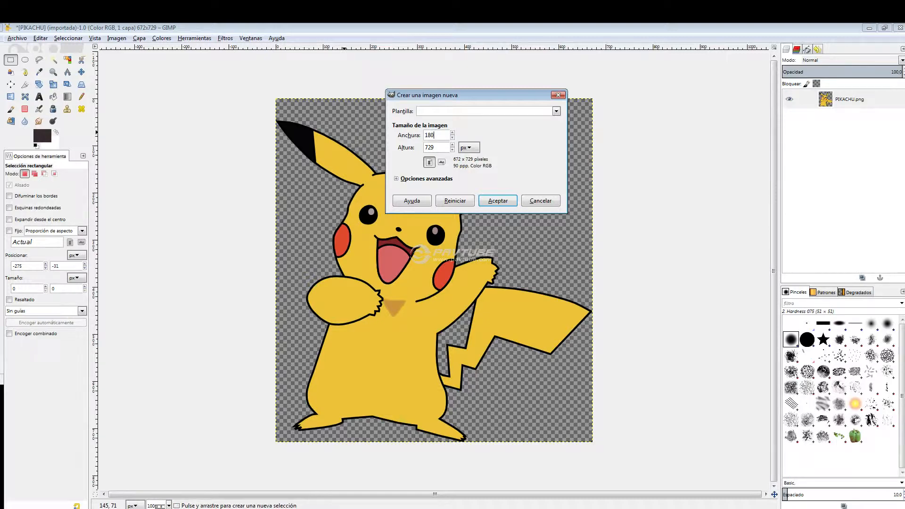
{"action": "key", "text": "BackSpace"}
{"action": "type", "text": "080"}
{"action": "key", "text": "Tab"}
{"action": "type", "text": "720"}
{"action": "key", "text": "Return"}
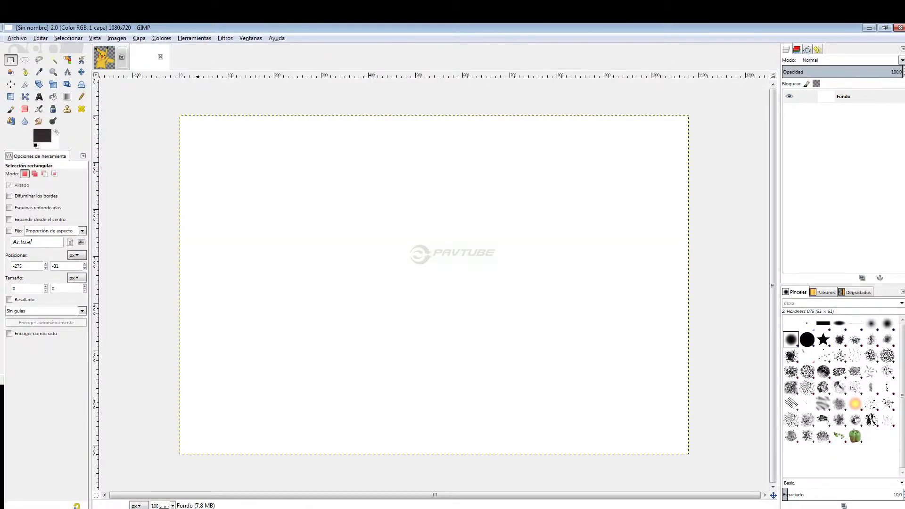
Close the imported Pikachu image without saving its changes.
{"action": "left_click", "coordinate": [121, 57]}
{"action": "left_click", "coordinate": [460, 317]}
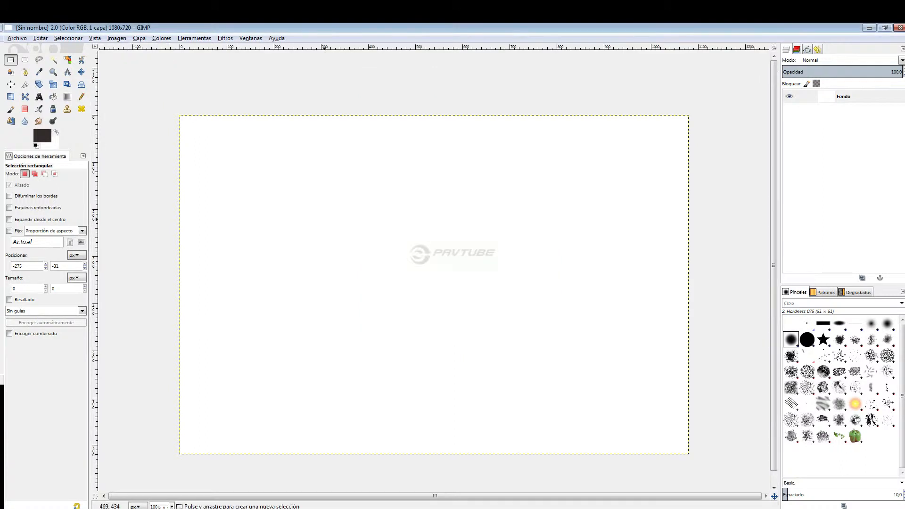
{"action": "key", "text": "ctrl"}
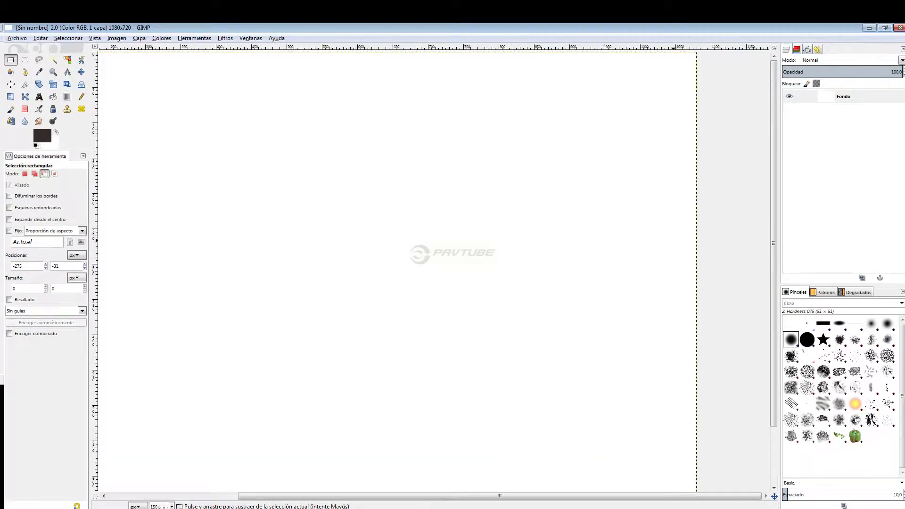
{"action": "scroll", "coordinate": [672, 241], "scroll_direction": "down", "scroll_amount": 1}
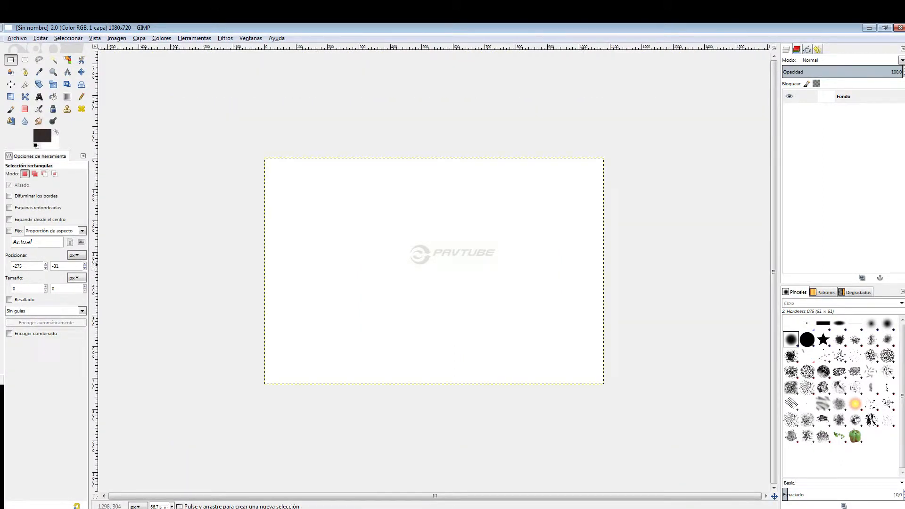
{"action": "scroll", "coordinate": [673, 255], "scroll_direction": "up", "scroll_amount": 1}
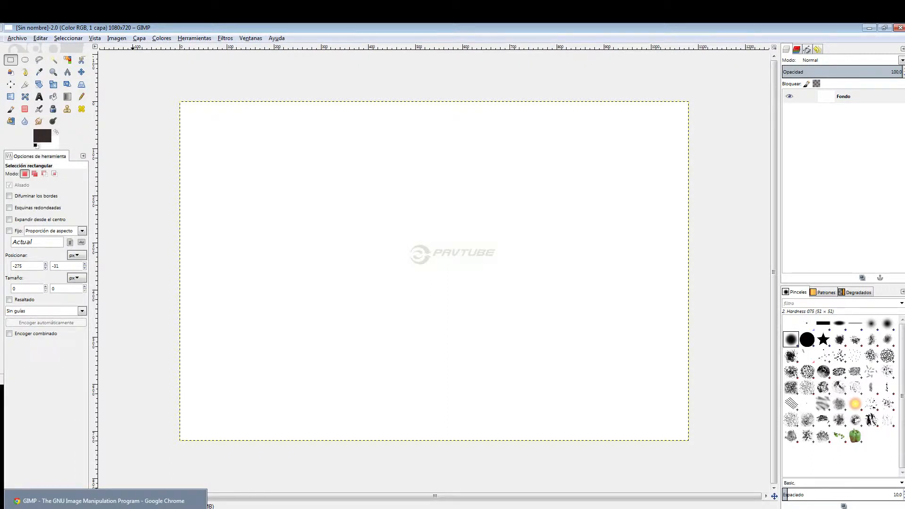
{"action": "left_click", "coordinate": [70, 503]}
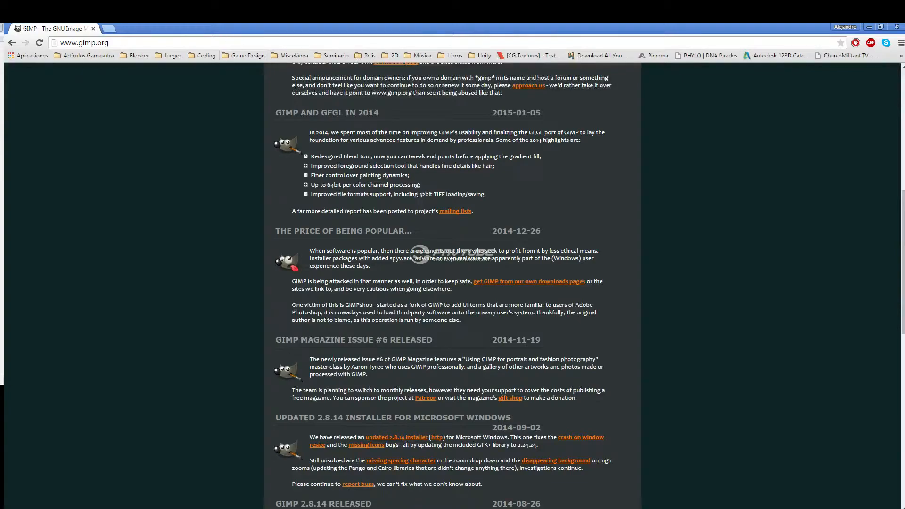
{"action": "key", "text": "alt+Tab"}
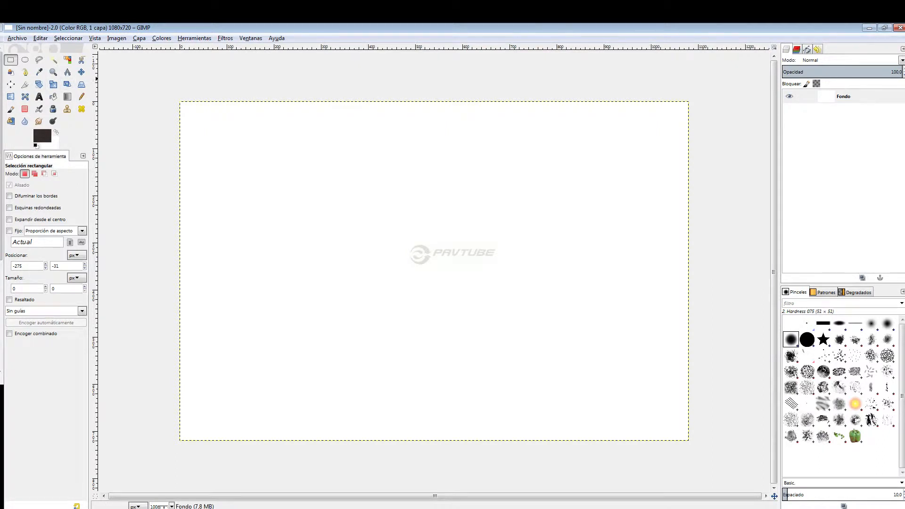
Paint overlapping loops and horizontal scribbles over the middle of the blank canvas with the Paintbrush.
{"action": "left_click", "coordinate": [10, 109]}
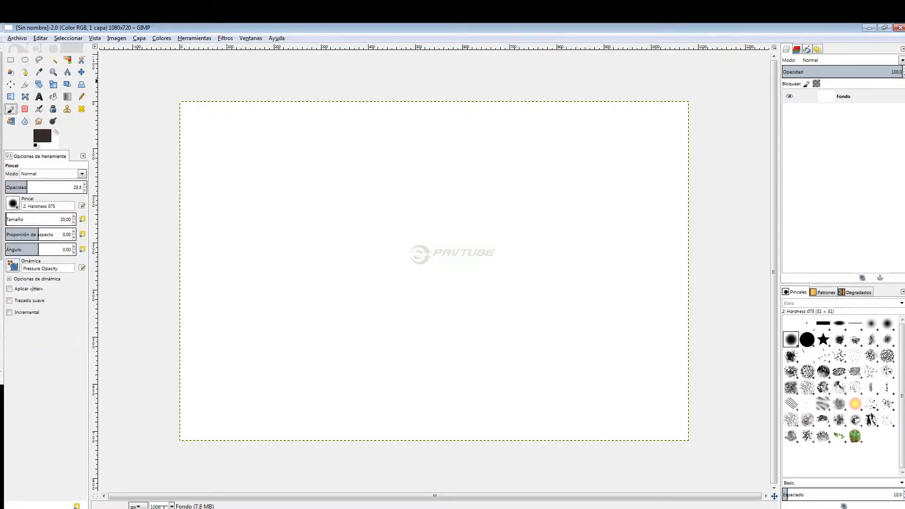
{"action": "mouse_move", "coordinate": [337, 242]}
{"action": "left_mouse_down"}
{"action": "mouse_move", "coordinate": [387, 202]}
{"action": "mouse_move", "coordinate": [357, 252]}
{"action": "mouse_move", "coordinate": [457, 267]}
{"action": "mouse_move", "coordinate": [351, 282]}
{"action": "mouse_move", "coordinate": [476, 329]}
{"action": "mouse_move", "coordinate": [452, 226]}
{"action": "mouse_move", "coordinate": [297, 211]}
{"action": "mouse_move", "coordinate": [368, 271]}
{"action": "left_mouse_up"}
{"action": "left_click_drag", "start_coordinate": [393, 145], "coordinate": [421, 182]}
{"action": "mouse_move", "coordinate": [337, 134]}
{"action": "left_mouse_down"}
{"action": "mouse_move", "coordinate": [527, 152]}
{"action": "mouse_move", "coordinate": [296, 228]}
{"action": "mouse_move", "coordinate": [440, 316]}
{"action": "mouse_move", "coordinate": [527, 263]}
{"action": "mouse_move", "coordinate": [386, 177]}
{"action": "mouse_move", "coordinate": [358, 132]}
{"action": "mouse_move", "coordinate": [363, 95]}
{"action": "mouse_move", "coordinate": [379, 188]}
{"action": "mouse_move", "coordinate": [468, 105]}
{"action": "mouse_move", "coordinate": [452, 351]}
{"action": "mouse_move", "coordinate": [526, 103]}
{"action": "mouse_move", "coordinate": [536, 311]}
{"action": "mouse_move", "coordinate": [241, 196]}
{"action": "mouse_move", "coordinate": [547, 229]}
{"action": "mouse_move", "coordinate": [410, 295]}
{"action": "mouse_move", "coordinate": [523, 335]}
{"action": "mouse_move", "coordinate": [304, 304]}
{"action": "mouse_move", "coordinate": [546, 241]}
{"action": "mouse_move", "coordinate": [513, 171]}
{"action": "mouse_move", "coordinate": [295, 236]}
{"action": "mouse_move", "coordinate": [241, 306]}
{"action": "left_mouse_up"}
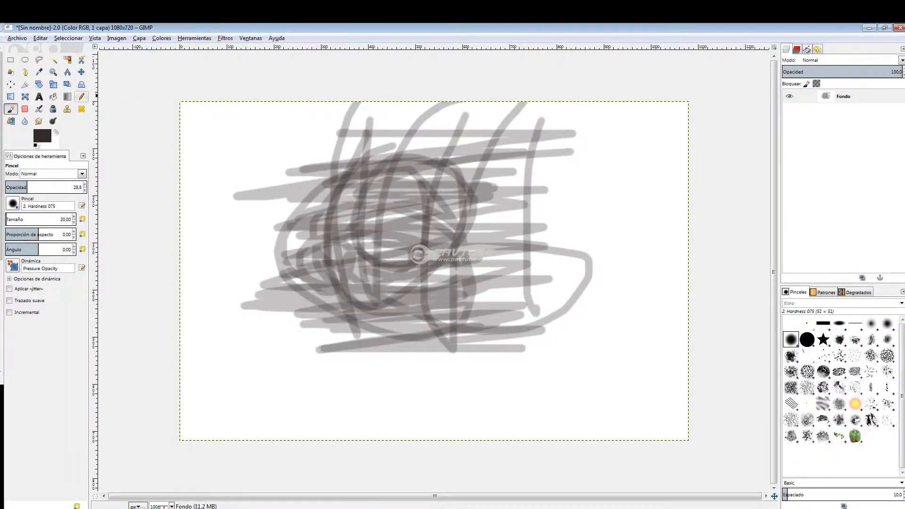
{"action": "mouse_move", "coordinate": [370, 141]}
{"action": "left_mouse_down"}
{"action": "mouse_move", "coordinate": [388, 310]}
{"action": "mouse_move", "coordinate": [396, 159]}
{"action": "mouse_move", "coordinate": [353, 250]}
{"action": "mouse_move", "coordinate": [404, 129]}
{"action": "mouse_move", "coordinate": [434, 118]}
{"action": "left_mouse_up"}
Switch to the Cell 02 brush, pick the red d41818 and paint red strokes over the scribble, closing the colour dialog at the end.
{"action": "left_click", "coordinate": [887, 355]}
{"action": "left_click", "coordinate": [546, 208]}
{"action": "left_click", "coordinate": [42, 135]}
{"action": "left_click", "coordinate": [73, 106]}
{"action": "mouse_move", "coordinate": [390, 152]}
{"action": "left_mouse_down"}
{"action": "mouse_move", "coordinate": [390, 171]}
{"action": "mouse_move", "coordinate": [340, 217]}
{"action": "mouse_move", "coordinate": [373, 201]}
{"action": "mouse_move", "coordinate": [320, 221]}
{"action": "mouse_move", "coordinate": [391, 237]}
{"action": "mouse_move", "coordinate": [411, 232]}
{"action": "mouse_move", "coordinate": [394, 253]}
{"action": "mouse_move", "coordinate": [305, 281]}
{"action": "mouse_move", "coordinate": [317, 305]}
{"action": "mouse_move", "coordinate": [391, 285]}
{"action": "mouse_move", "coordinate": [306, 328]}
{"action": "left_mouse_up"}
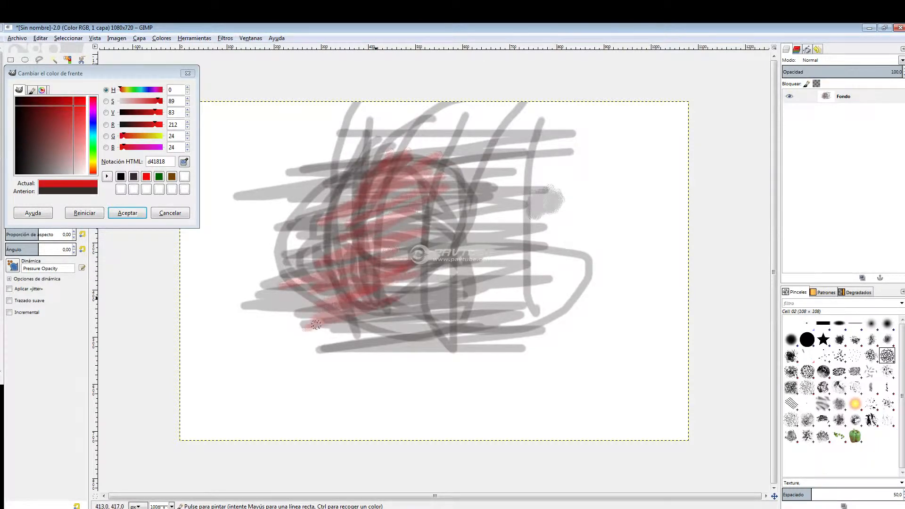
{"action": "left_click_drag", "start_coordinate": [155, 73], "coordinate": [321, 81]}
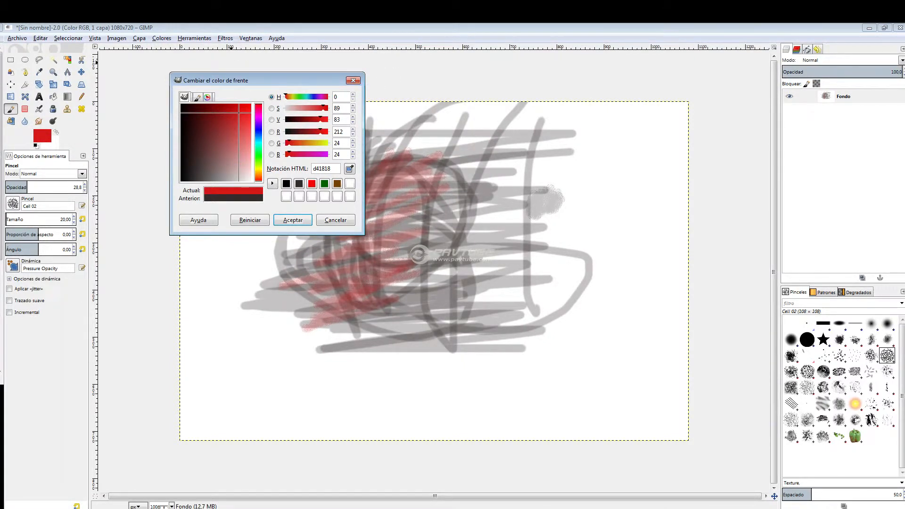
{"action": "left_click", "coordinate": [353, 80]}
Erase the upper ends of the scribbled strokes along the canvas's top edge with the Eraser.
{"action": "key", "text": "shift+e"}
{"action": "mouse_move", "coordinate": [474, 128]}
{"action": "left_mouse_down"}
{"action": "mouse_move", "coordinate": [537, 115]}
{"action": "mouse_move", "coordinate": [460, 116]}
{"action": "mouse_move", "coordinate": [424, 127]}
{"action": "mouse_move", "coordinate": [546, 108]}
{"action": "mouse_move", "coordinate": [520, 106]}
{"action": "mouse_move", "coordinate": [538, 96]}
{"action": "mouse_move", "coordinate": [463, 97]}
{"action": "mouse_move", "coordinate": [467, 110]}
{"action": "mouse_move", "coordinate": [394, 101]}
{"action": "mouse_move", "coordinate": [407, 99]}
{"action": "mouse_move", "coordinate": [316, 112]}
{"action": "mouse_move", "coordinate": [375, 107]}
{"action": "mouse_move", "coordinate": [370, 99]}
{"action": "mouse_move", "coordinate": [537, 103]}
{"action": "mouse_move", "coordinate": [454, 123]}
{"action": "mouse_move", "coordinate": [481, 124]}
{"action": "mouse_move", "coordinate": [346, 124]}
{"action": "mouse_move", "coordinate": [287, 112]}
{"action": "mouse_move", "coordinate": [477, 112]}
{"action": "mouse_move", "coordinate": [420, 116]}
{"action": "mouse_move", "coordinate": [339, 116]}
{"action": "mouse_move", "coordinate": [567, 95]}
{"action": "left_mouse_up"}
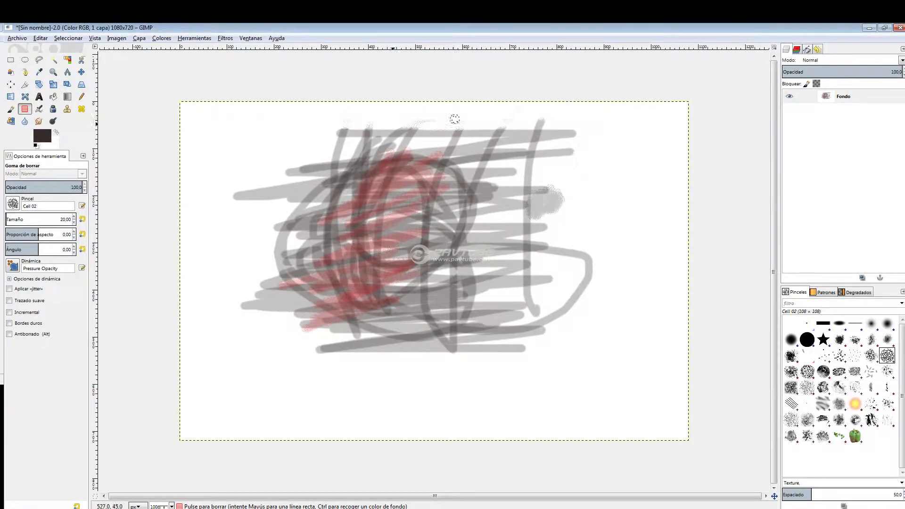
{"action": "mouse_move", "coordinate": [350, 126]}
{"action": "left_mouse_down"}
{"action": "mouse_move", "coordinate": [595, 126]}
{"action": "mouse_move", "coordinate": [520, 127]}
{"action": "mouse_move", "coordinate": [570, 120]}
{"action": "left_mouse_up"}
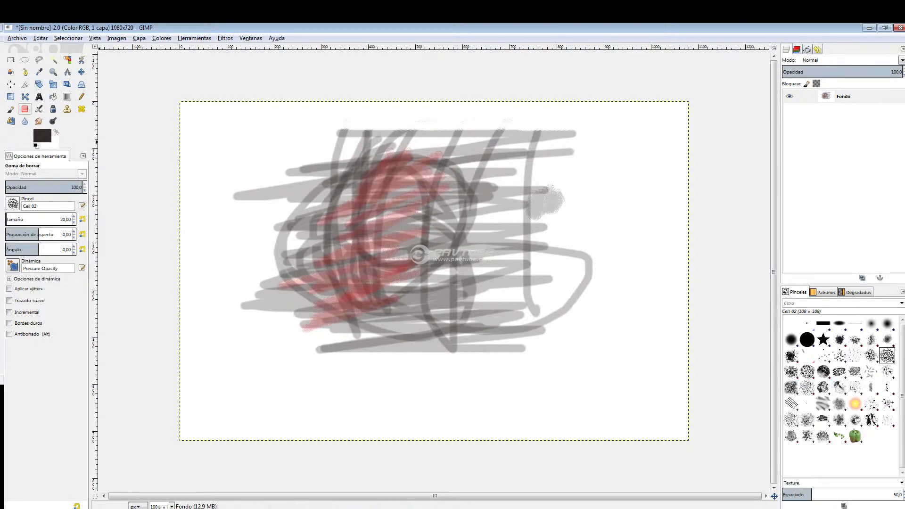
Set the Paintbrush opacity to 75.8 and paint angular figures over the scribble, corner brackets and wavy lines along the canvas's left edge.
{"action": "left_click", "coordinate": [11, 108]}
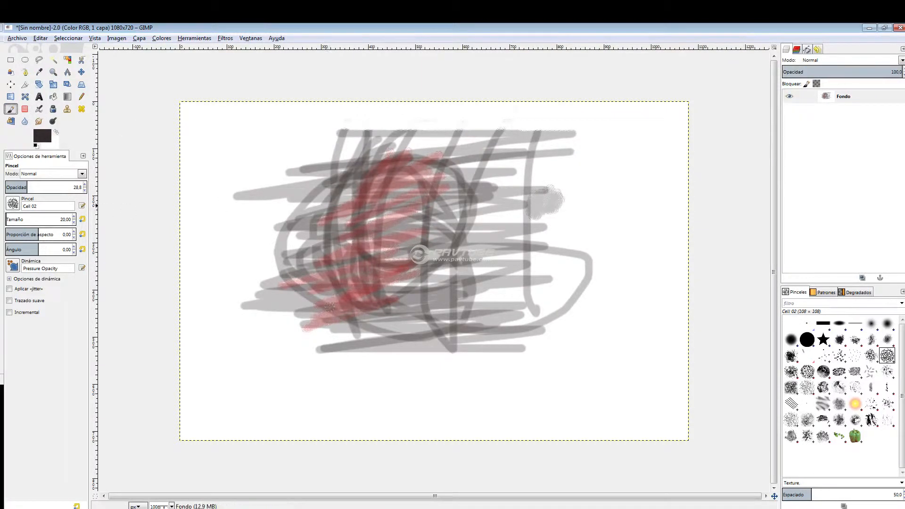
{"action": "left_click_drag", "start_coordinate": [30, 187], "coordinate": [64, 187]}
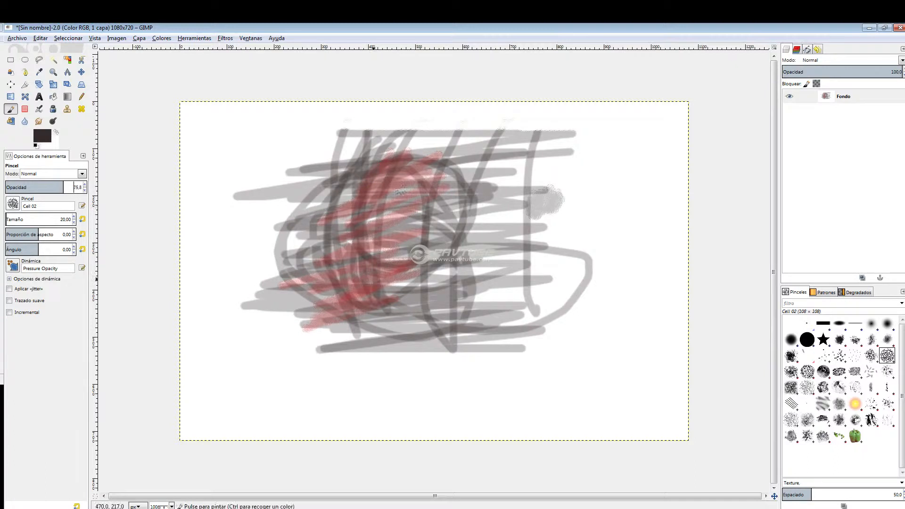
{"action": "mouse_move", "coordinate": [335, 373]}
{"action": "left_mouse_down"}
{"action": "mouse_move", "coordinate": [475, 281]}
{"action": "mouse_move", "coordinate": [461, 374]}
{"action": "mouse_move", "coordinate": [440, 288]}
{"action": "mouse_move", "coordinate": [505, 226]}
{"action": "mouse_move", "coordinate": [534, 292]}
{"action": "mouse_move", "coordinate": [462, 380]}
{"action": "left_mouse_up"}
{"action": "mouse_move", "coordinate": [326, 297]}
{"action": "left_mouse_down"}
{"action": "mouse_move", "coordinate": [338, 249]}
{"action": "mouse_move", "coordinate": [432, 291]}
{"action": "left_mouse_up"}
{"action": "mouse_move", "coordinate": [374, 223]}
{"action": "left_mouse_down"}
{"action": "mouse_move", "coordinate": [464, 141]}
{"action": "mouse_move", "coordinate": [446, 155]}
{"action": "mouse_move", "coordinate": [516, 221]}
{"action": "mouse_move", "coordinate": [481, 240]}
{"action": "left_mouse_up"}
{"action": "mouse_move", "coordinate": [607, 346]}
{"action": "left_mouse_down"}
{"action": "mouse_move", "coordinate": [602, 276]}
{"action": "mouse_move", "coordinate": [657, 351]}
{"action": "left_mouse_up"}
{"action": "mouse_move", "coordinate": [605, 282]}
{"action": "left_mouse_down"}
{"action": "mouse_move", "coordinate": [528, 161]}
{"action": "mouse_move", "coordinate": [620, 158]}
{"action": "mouse_move", "coordinate": [633, 236]}
{"action": "mouse_move", "coordinate": [563, 277]}
{"action": "left_mouse_up"}
{"action": "mouse_move", "coordinate": [205, 130]}
{"action": "left_mouse_down"}
{"action": "mouse_move", "coordinate": [210, 159]}
{"action": "mouse_move", "coordinate": [309, 123]}
{"action": "left_mouse_up"}
{"action": "mouse_move", "coordinate": [598, 128]}
{"action": "left_mouse_down"}
{"action": "mouse_move", "coordinate": [648, 152]}
{"action": "mouse_move", "coordinate": [650, 207]}
{"action": "left_mouse_up"}
{"action": "mouse_move", "coordinate": [658, 325]}
{"action": "left_mouse_down"}
{"action": "mouse_move", "coordinate": [658, 381]}
{"action": "mouse_move", "coordinate": [608, 381]}
{"action": "left_mouse_up"}
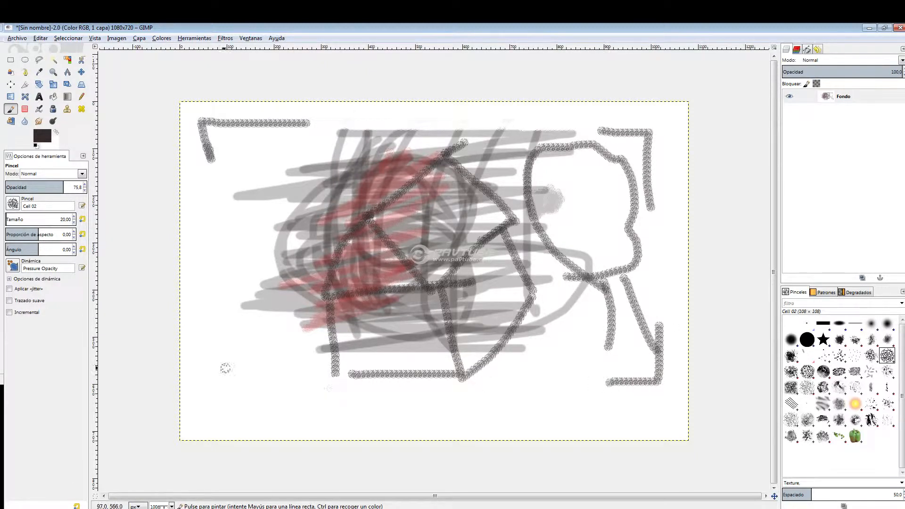
{"action": "left_click_drag", "start_coordinate": [198, 348], "coordinate": [181, 394]}
{"action": "mouse_move", "coordinate": [198, 349]}
{"action": "left_mouse_down"}
{"action": "mouse_move", "coordinate": [199, 400]}
{"action": "mouse_move", "coordinate": [260, 398]}
{"action": "left_mouse_up"}
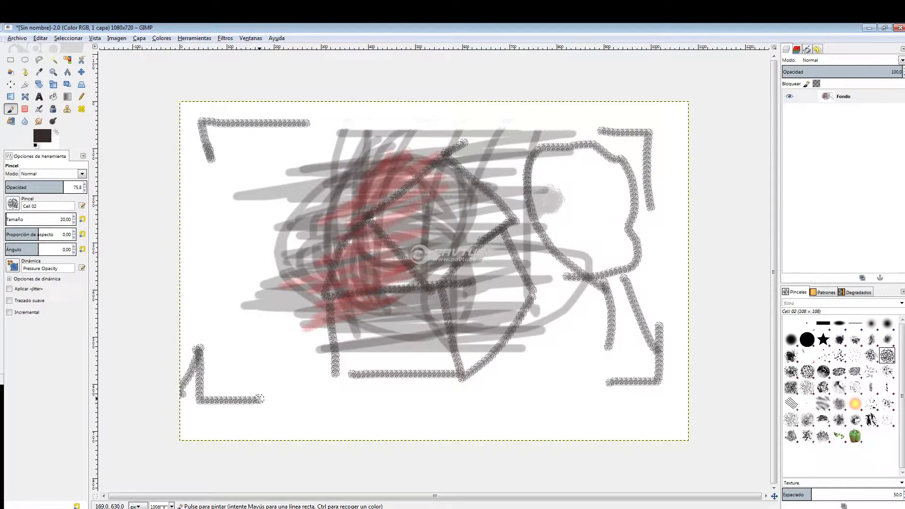
{"action": "left_click_drag", "start_coordinate": [184, 325], "coordinate": [227, 333]}
{"action": "left_click_drag", "start_coordinate": [194, 191], "coordinate": [222, 329]}
{"action": "mouse_move", "coordinate": [205, 216]}
{"action": "left_mouse_down"}
{"action": "mouse_move", "coordinate": [215, 293]}
{"action": "mouse_move", "coordinate": [191, 357]}
{"action": "mouse_move", "coordinate": [194, 328]}
{"action": "mouse_move", "coordinate": [198, 387]}
{"action": "left_mouse_up"}
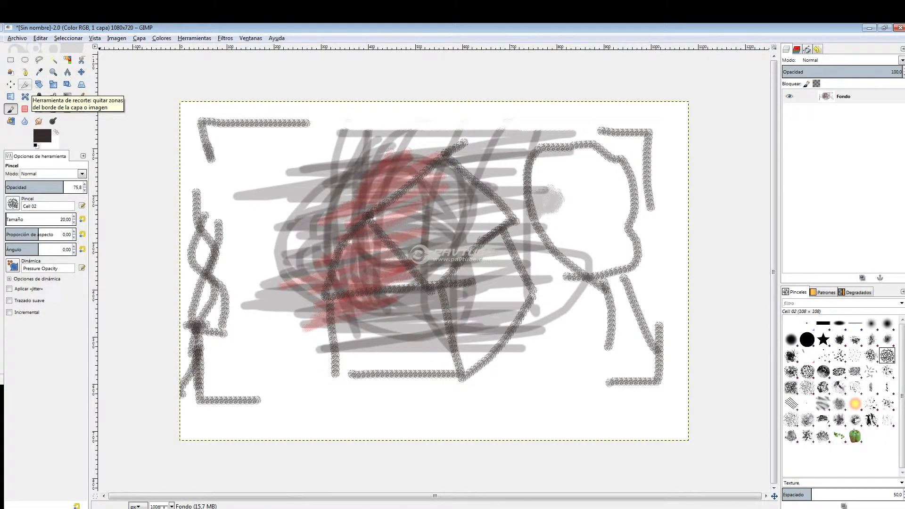
Crop the image to 720 × 480 px, with the crop frame positioned at 258, 82.
{"action": "left_click", "coordinate": [25, 84]}
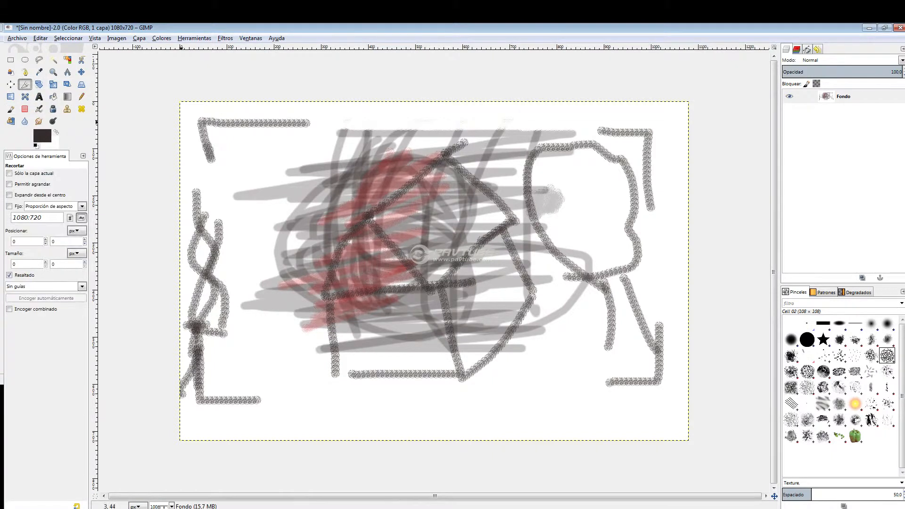
{"action": "left_click_drag", "start_coordinate": [204, 124], "coordinate": [656, 379]}
{"action": "left_click_drag", "start_coordinate": [212, 138], "coordinate": [218, 144]}
{"action": "left_click_drag", "start_coordinate": [644, 134], "coordinate": [631, 143]}
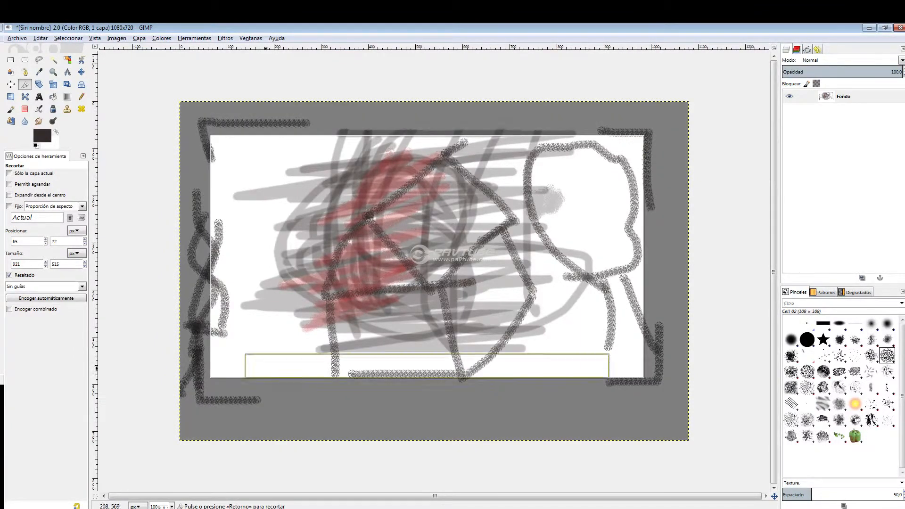
{"action": "left_click_drag", "start_coordinate": [222, 375], "coordinate": [223, 374]}
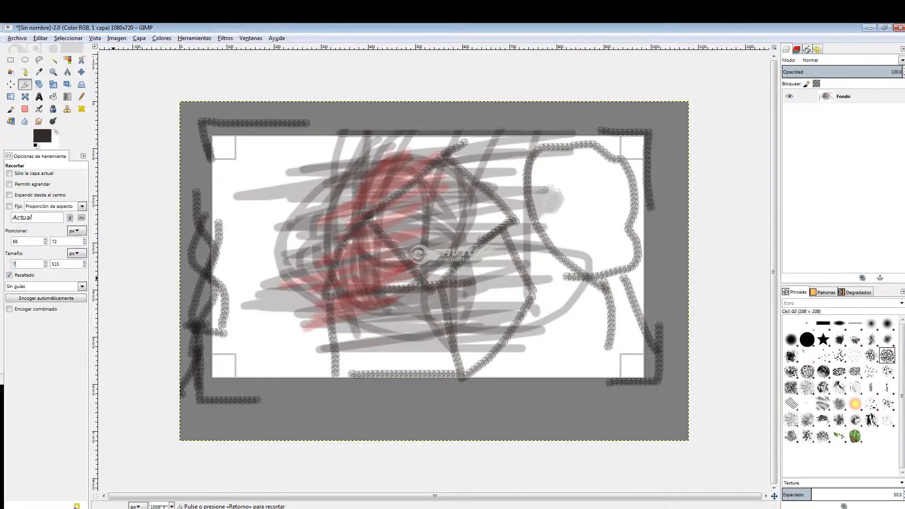
{"action": "key", "text": "Tab"}
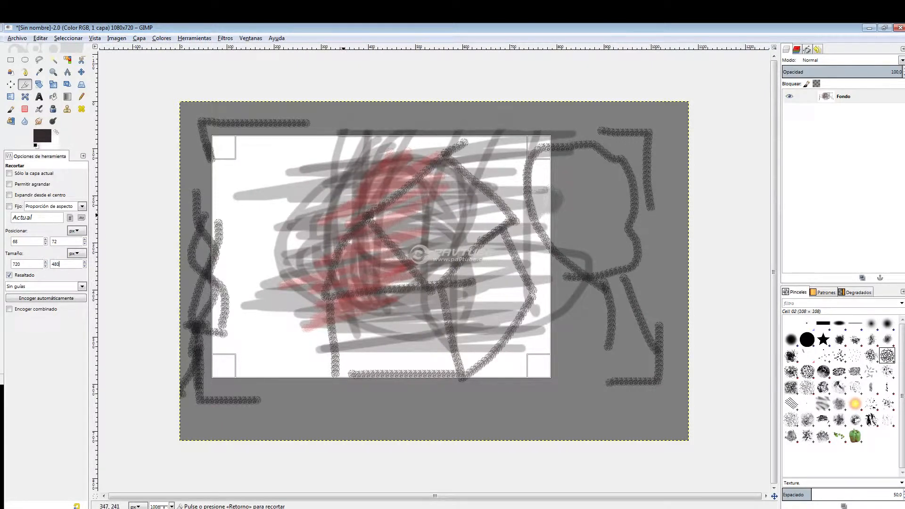
{"action": "left_click_drag", "start_coordinate": [351, 216], "coordinate": [448, 231]}
{"action": "key", "text": "Return"}
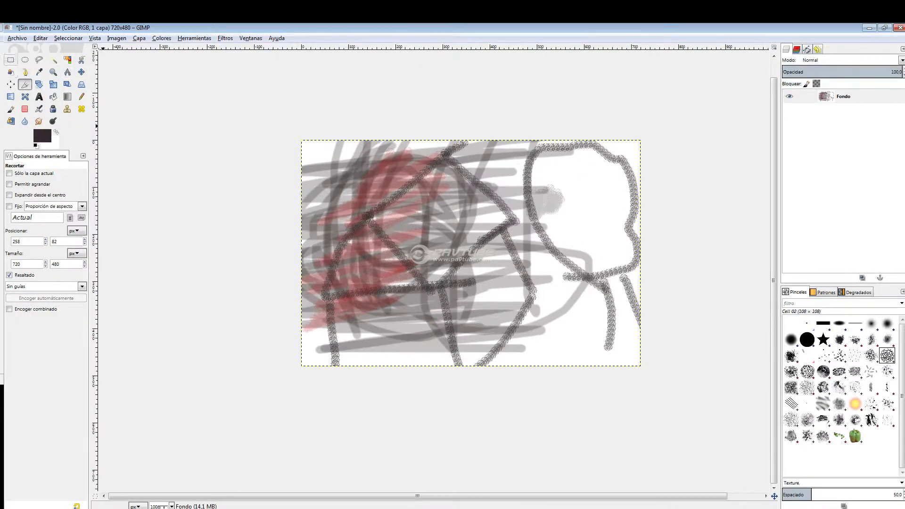
Select the whole drawing with a rectangle and scale it down to roughly three quarters of its size.
{"action": "left_click", "coordinate": [11, 60]}
{"action": "left_click_drag", "start_coordinate": [283, 121], "coordinate": [663, 391]}
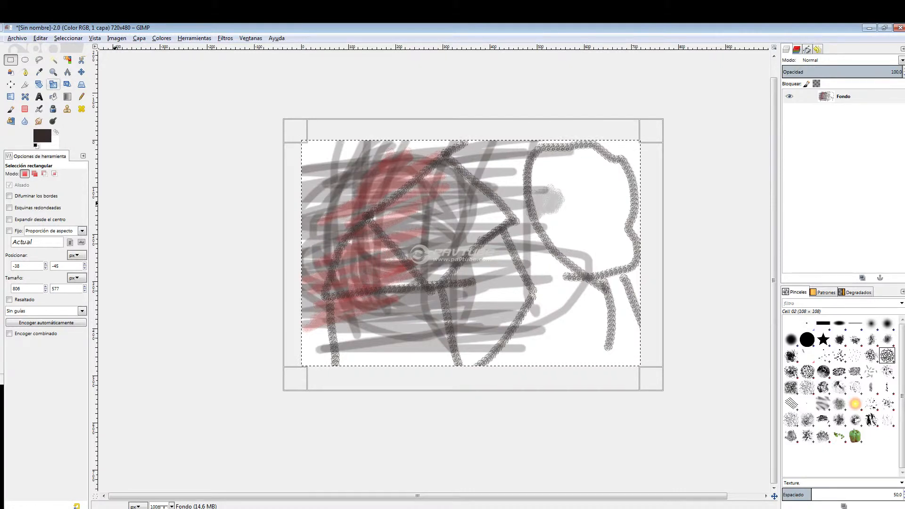
{"action": "left_click", "coordinate": [52, 84]}
{"action": "left_click_drag", "start_coordinate": [634, 364], "coordinate": [550, 308]}
{"action": "left_click", "coordinate": [570, 451]}
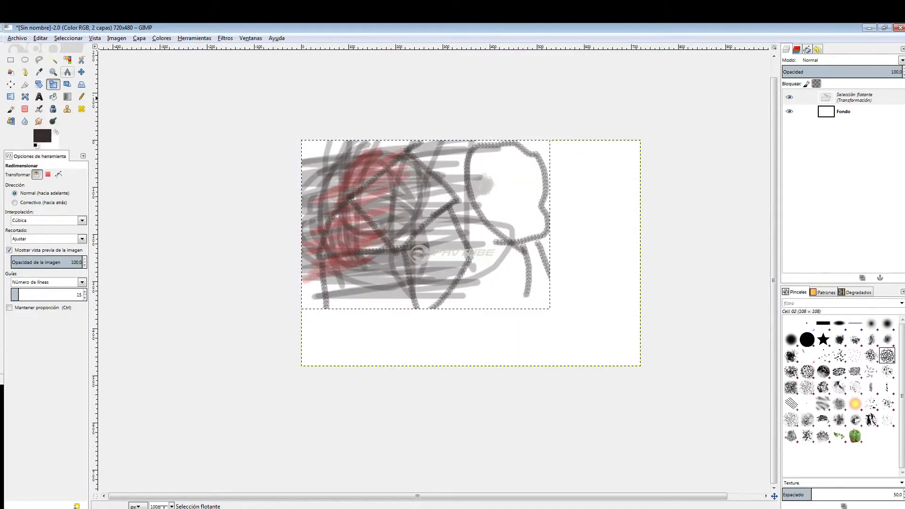
Move the scaled floating selection to the middle of the canvas and anchor it to the background layer.
{"action": "left_click", "coordinate": [81, 72]}
{"action": "left_click_drag", "start_coordinate": [432, 215], "coordinate": [451, 249]}
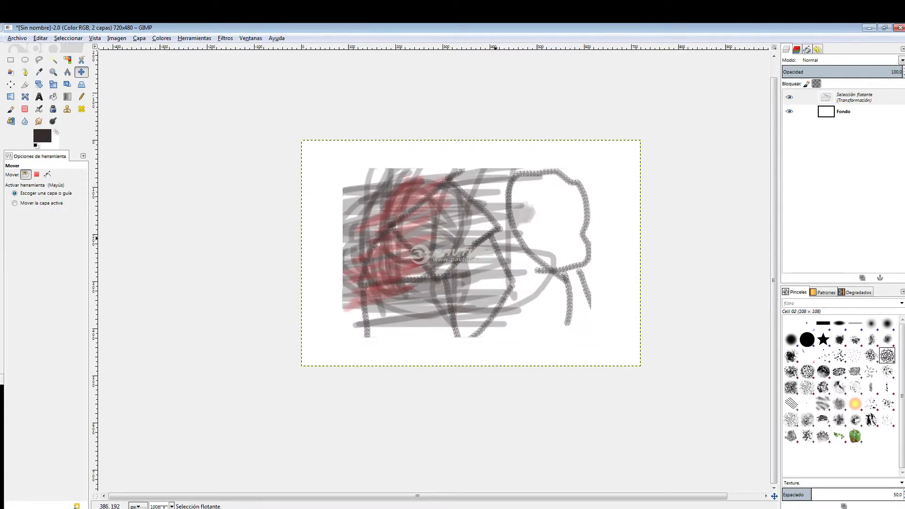
{"action": "key", "text": "ctrl+h"}
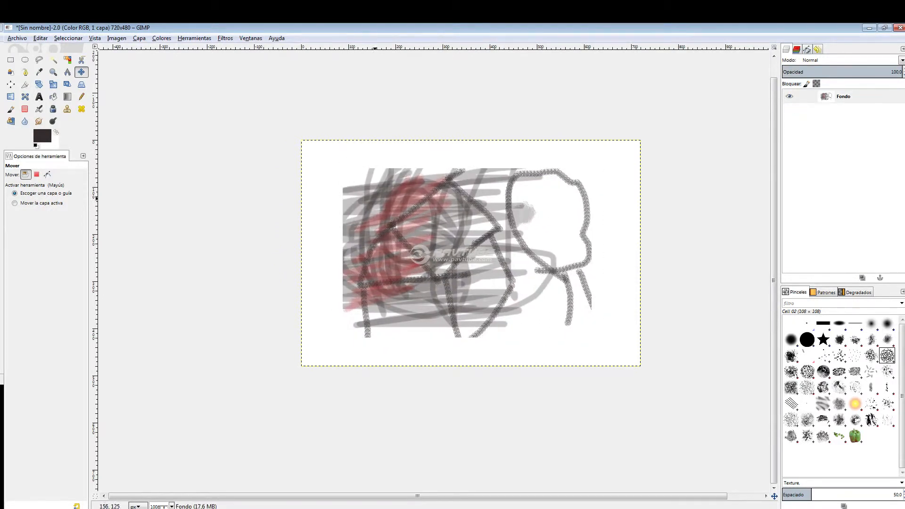
Select the area around the drawing with a rectangle about 443 px high, delete its contents and clear the selection.
{"action": "key", "text": "r"}
{"action": "left_click_drag", "start_coordinate": [323, 157], "coordinate": [637, 365]}
{"action": "key", "text": "Delete"}
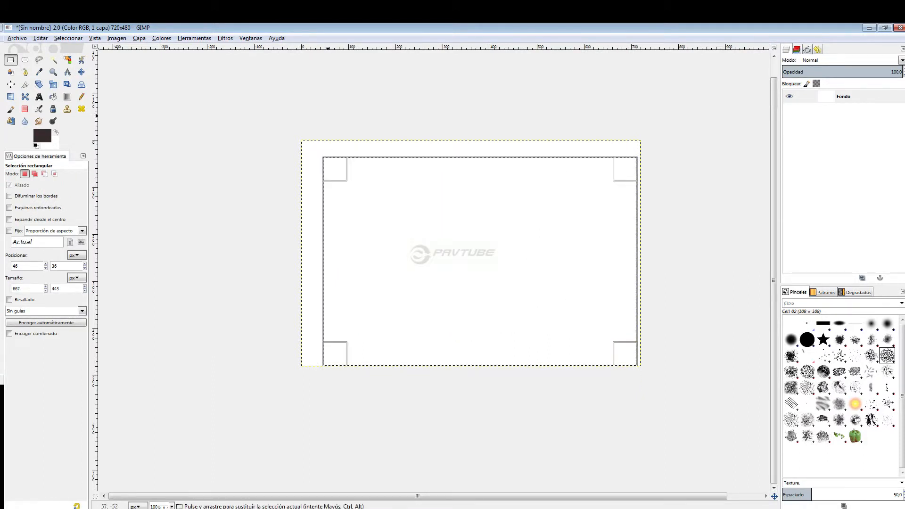
{"action": "left_click", "coordinate": [293, 93]}
Paint a stick figure with head, body, arms and legs on the cleared canvas using the Paintbrush.
{"action": "left_click", "coordinate": [10, 109]}
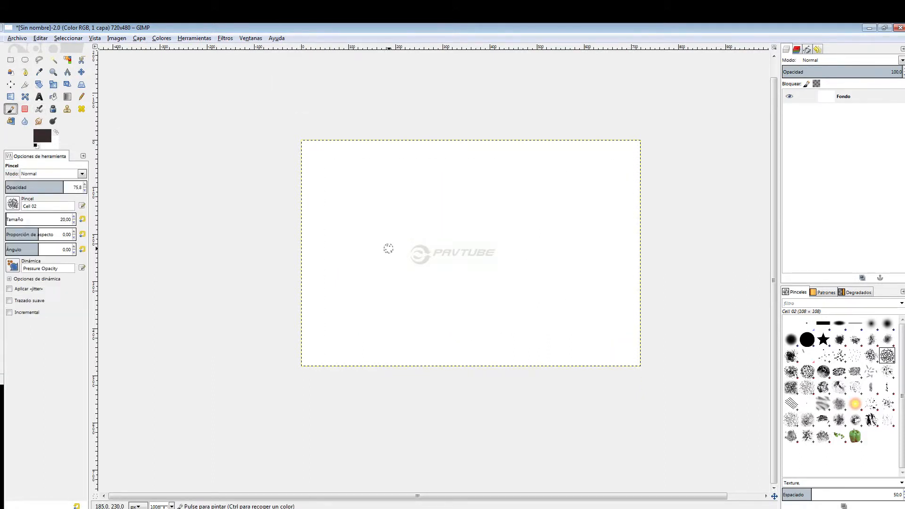
{"action": "mouse_move", "coordinate": [448, 182]}
{"action": "left_mouse_down"}
{"action": "mouse_move", "coordinate": [421, 181]}
{"action": "mouse_move", "coordinate": [430, 216]}
{"action": "mouse_move", "coordinate": [448, 183]}
{"action": "mouse_move", "coordinate": [429, 277]}
{"action": "mouse_move", "coordinate": [435, 305]}
{"action": "mouse_move", "coordinate": [381, 262]}
{"action": "left_mouse_up"}
{"action": "left_click_drag", "start_coordinate": [426, 241], "coordinate": [478, 255]}
{"action": "mouse_move", "coordinate": [430, 305]}
{"action": "left_mouse_down"}
{"action": "mouse_move", "coordinate": [401, 367]}
{"action": "mouse_move", "coordinate": [445, 307]}
{"action": "mouse_move", "coordinate": [488, 354]}
{"action": "left_mouse_up"}
{"action": "left_click_drag", "start_coordinate": [424, 288], "coordinate": [487, 352]}
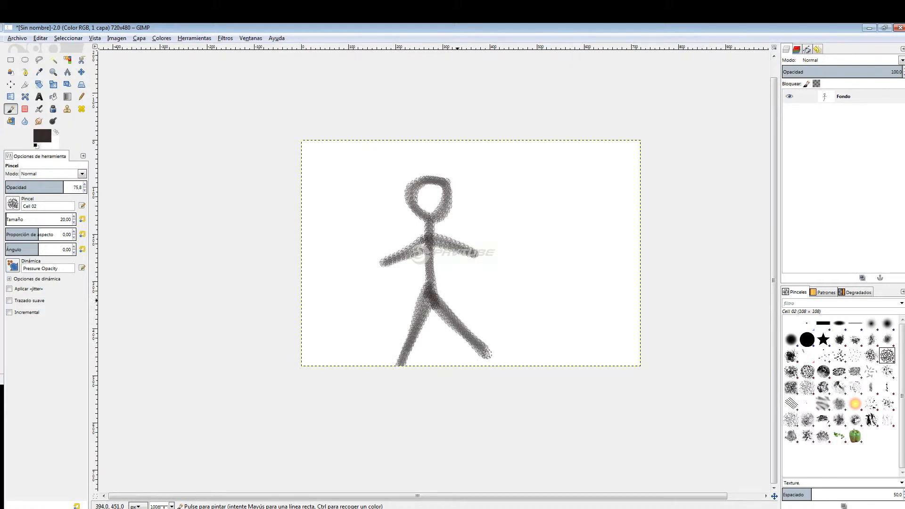
Select the stick figure's head with a rectangle and scale it up to roughly twice its size.
{"action": "left_click", "coordinate": [11, 60]}
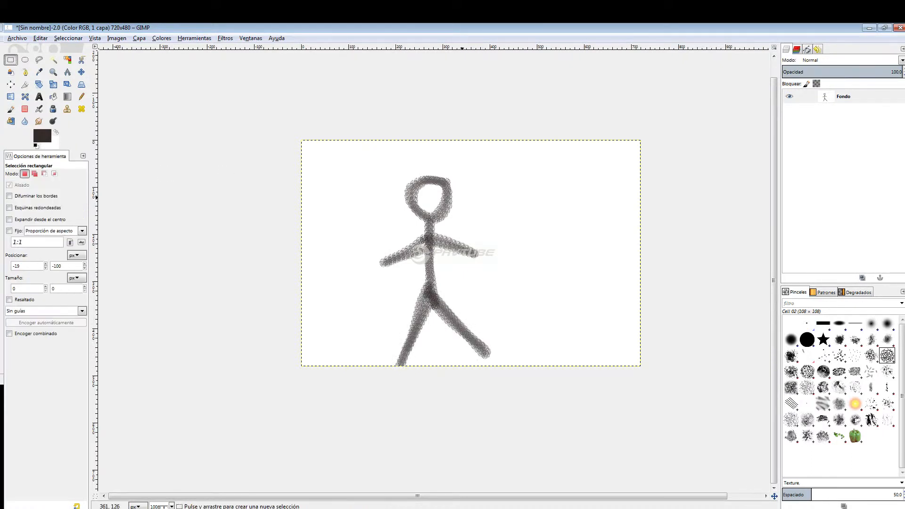
{"action": "left_click_drag", "start_coordinate": [389, 167], "coordinate": [460, 221]}
{"action": "left_click", "coordinate": [53, 84]}
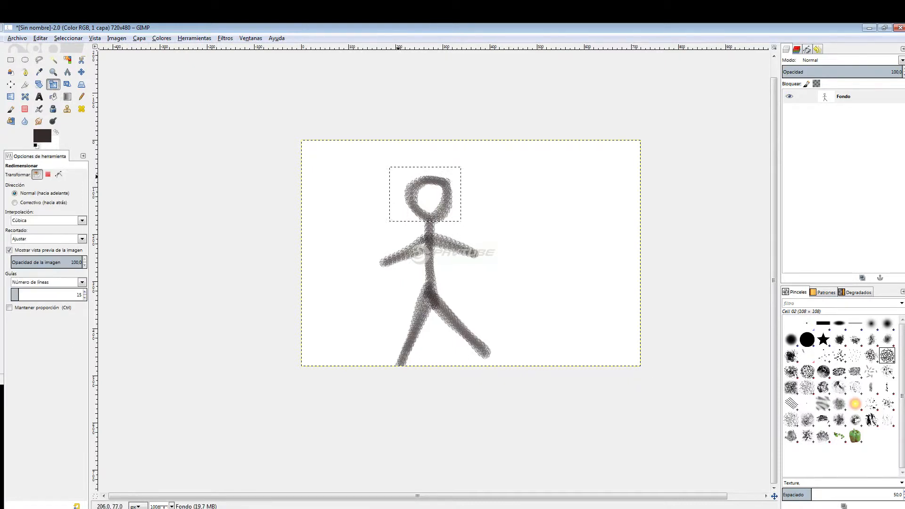
{"action": "left_click_drag", "start_coordinate": [393, 173], "coordinate": [309, 106]}
{"action": "key", "text": "Return"}
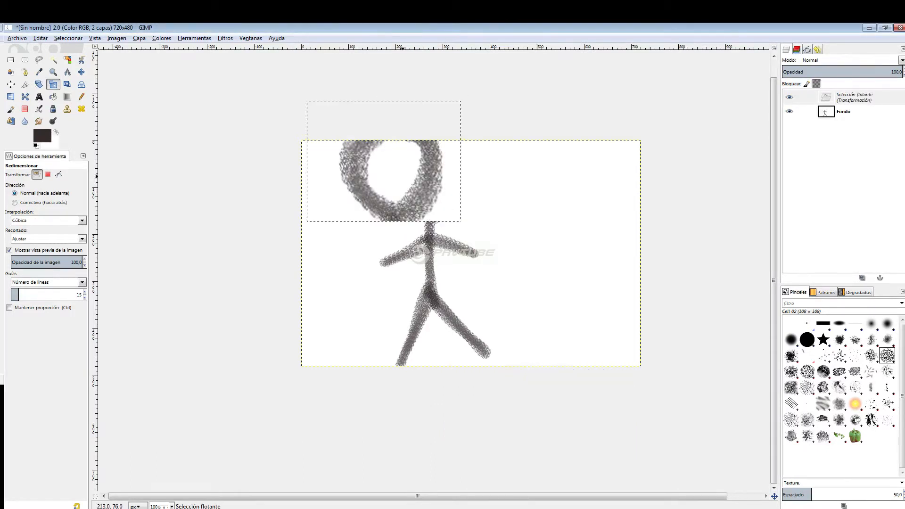
Move the enlarged head onto the stick figure's neck and anchor the floating selection to the background layer.
{"action": "left_click", "coordinate": [82, 72]}
{"action": "left_click_drag", "start_coordinate": [384, 161], "coordinate": [414, 183]}
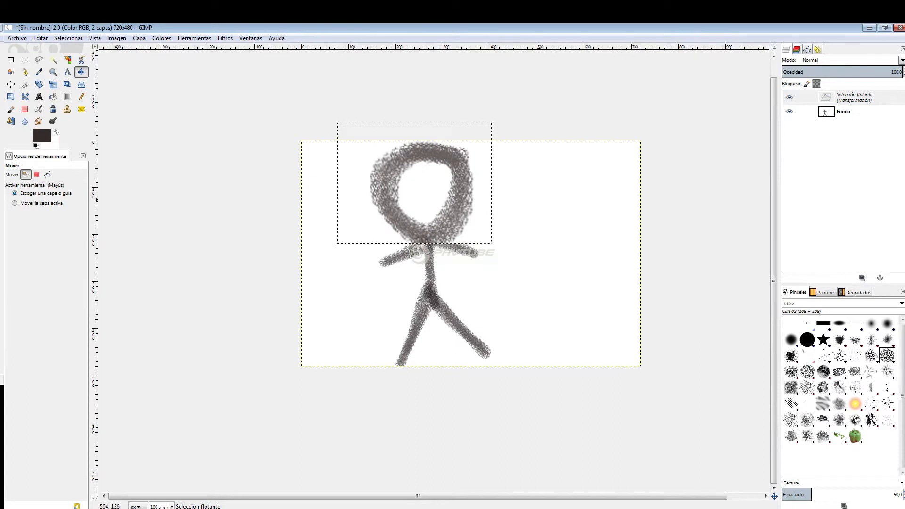
{"action": "left_click", "coordinate": [539, 199]}
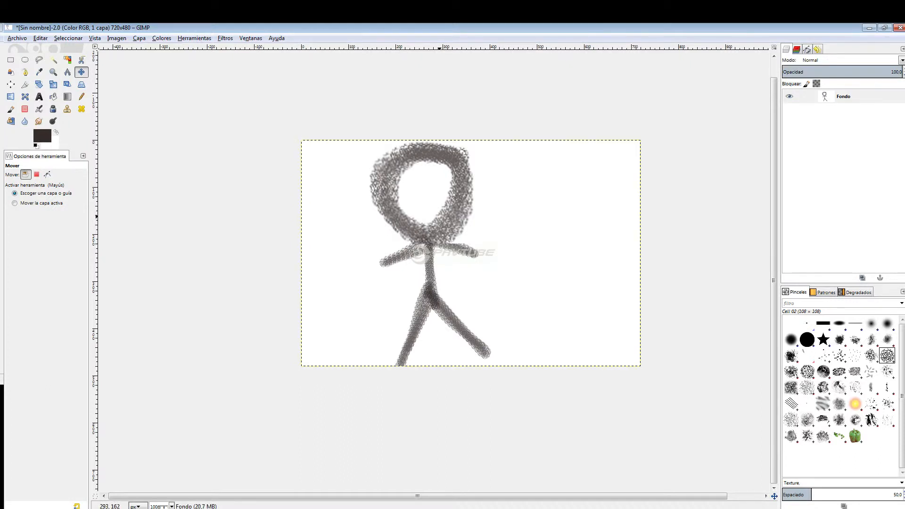
{"action": "key", "text": "alt+Tab"}
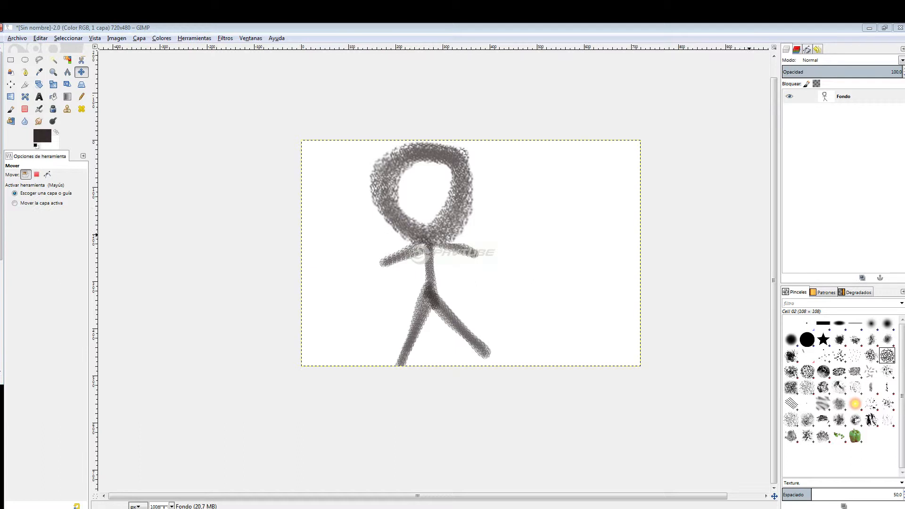
{"action": "key", "text": "alt+Tab"}
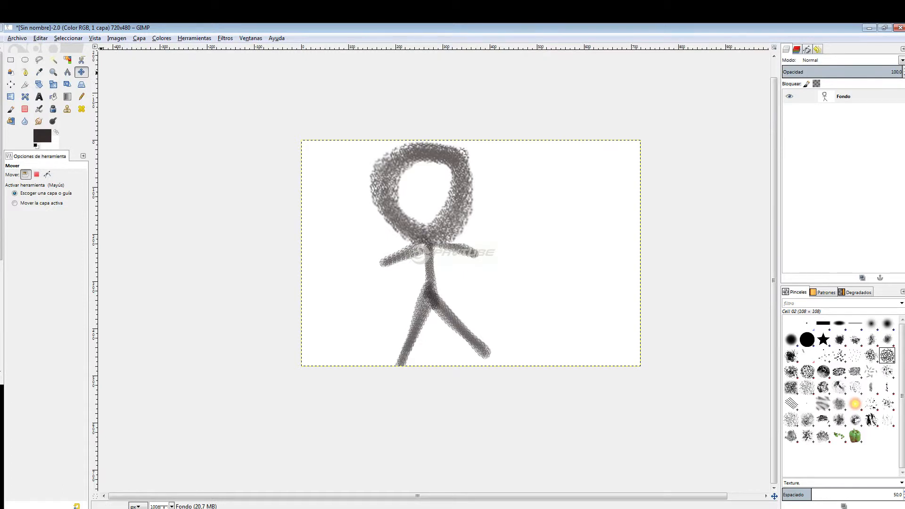
Create a new 64 × 64 px image and close the stick-figure image without saving it.
{"action": "left_click", "coordinate": [17, 38]}
{"action": "left_click", "coordinate": [29, 49]}
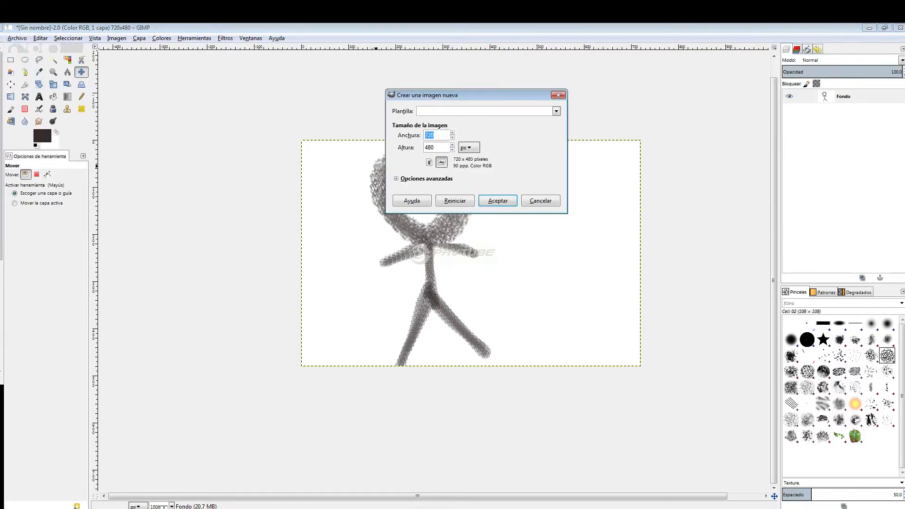
{"action": "type", "text": "64"}
{"action": "key", "text": "Tab"}
{"action": "type", "text": "64"}
{"action": "key", "text": "Return"}
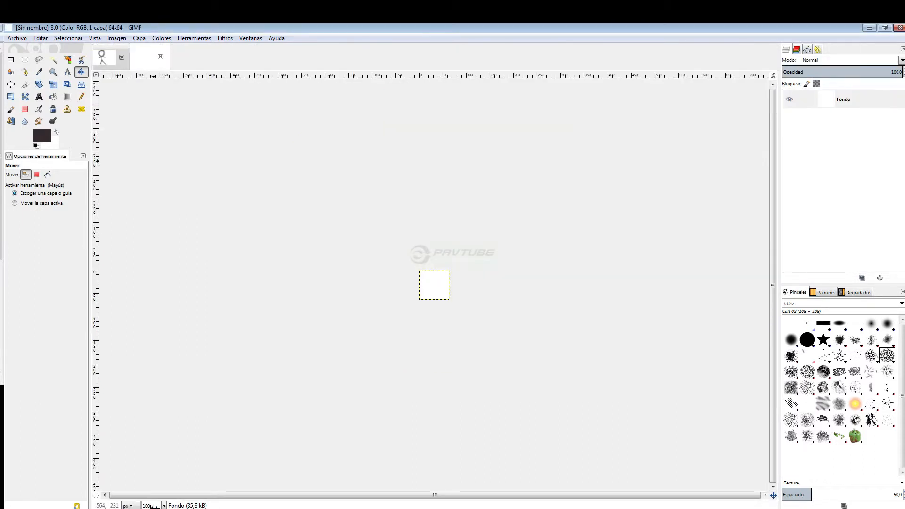
{"action": "left_click", "coordinate": [121, 57]}
{"action": "left_click", "coordinate": [454, 318]}
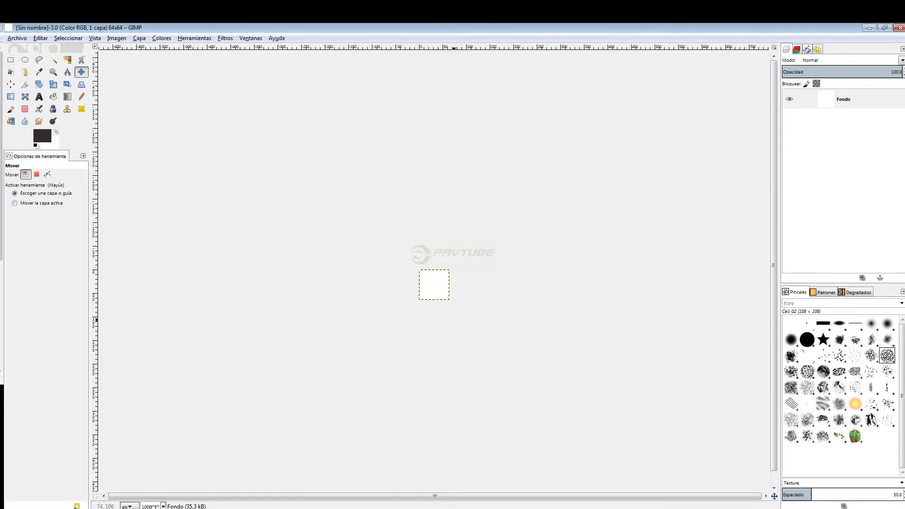
Activate the Paintbrush, undo a trial dab on the new canvas and set the brush size to 1.00.
{"action": "left_click", "coordinate": [11, 109]}
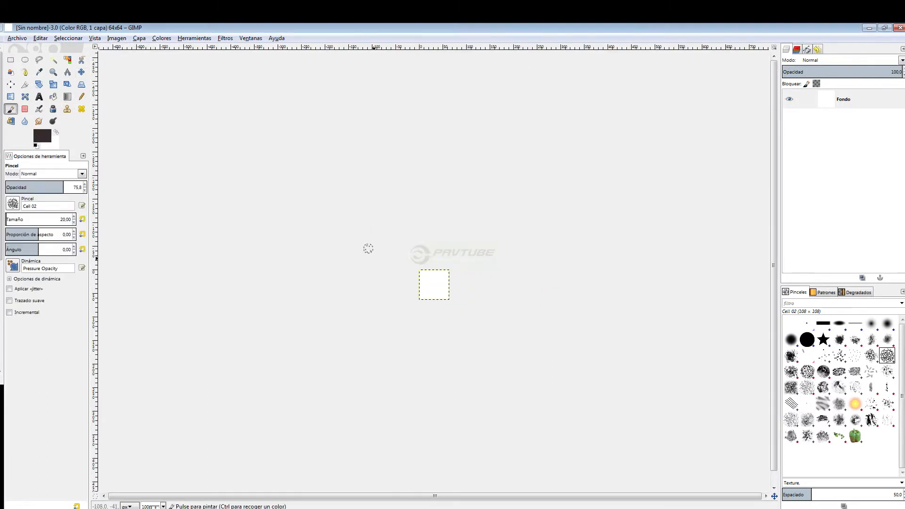
{"action": "left_click", "coordinate": [429, 284]}
{"action": "key", "text": "ctrl+z"}
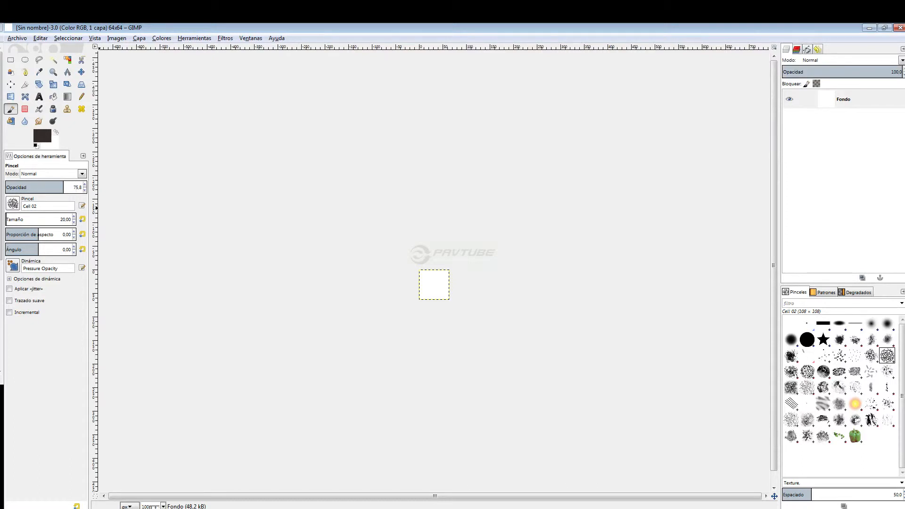
{"action": "left_click_drag", "start_coordinate": [6, 219], "coordinate": [56, 219]}
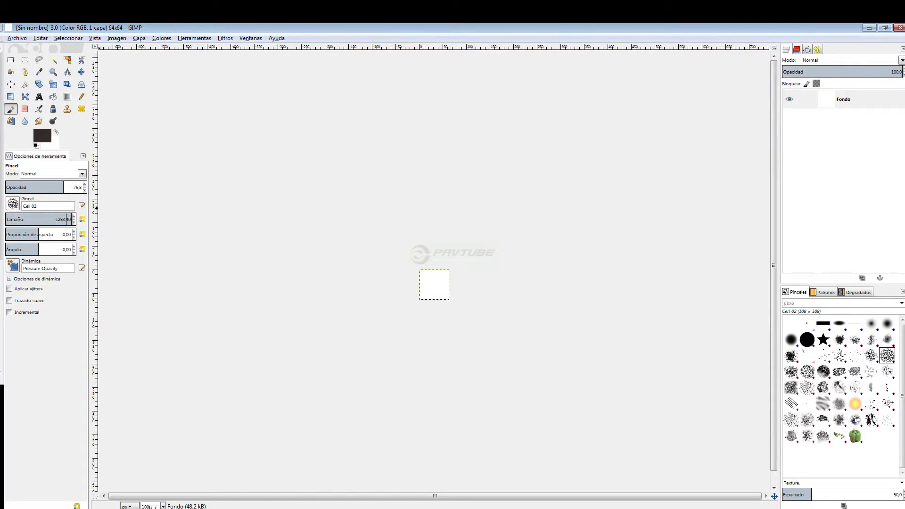
{"action": "left_click_drag", "start_coordinate": [66, 219], "coordinate": [5, 219]}
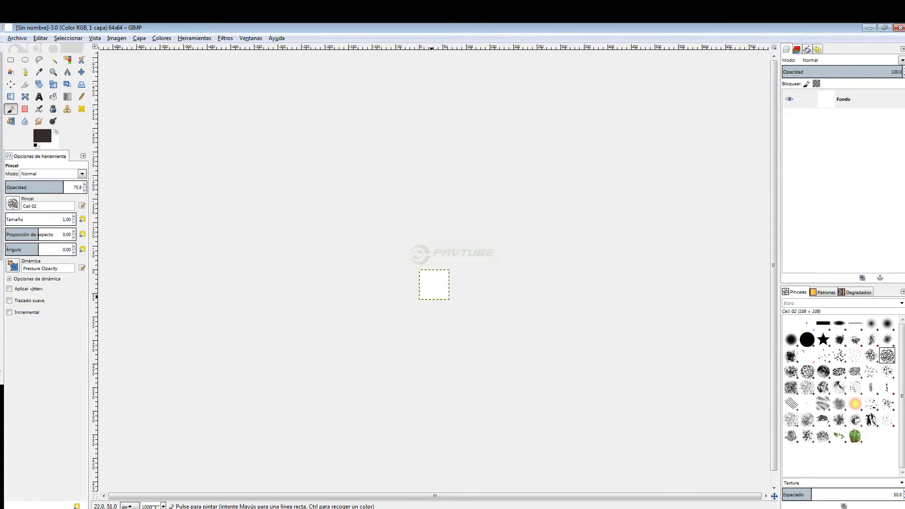
Make a single dab with the Cell 02 brush near the canvas's lower edge and raise the brush opacity to 88.4.
{"action": "left_click", "coordinate": [431, 297]}
{"action": "scroll", "coordinate": [431, 295], "scroll_direction": "up", "scroll_amount": 9}
{"action": "scroll", "coordinate": [431, 293], "scroll_direction": "down", "scroll_amount": 3}
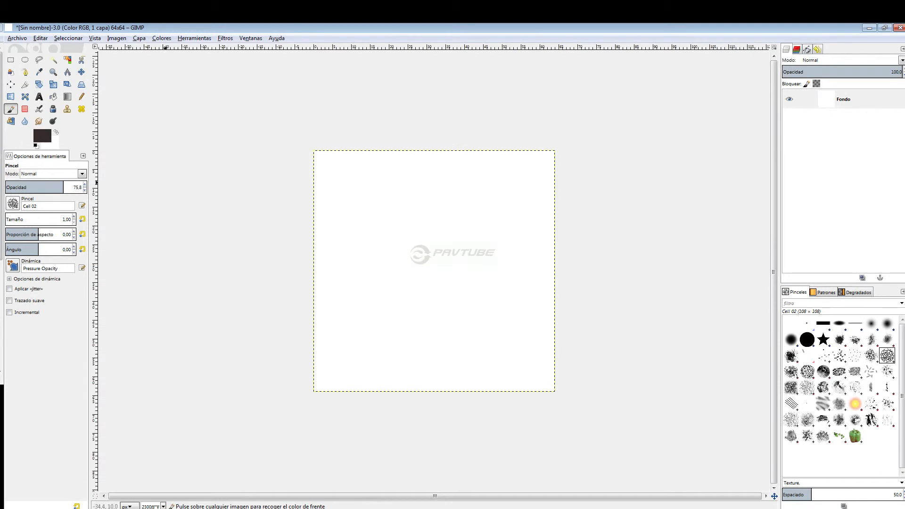
{"action": "scroll", "coordinate": [434, 271], "scroll_direction": "down", "scroll_amount": 2}
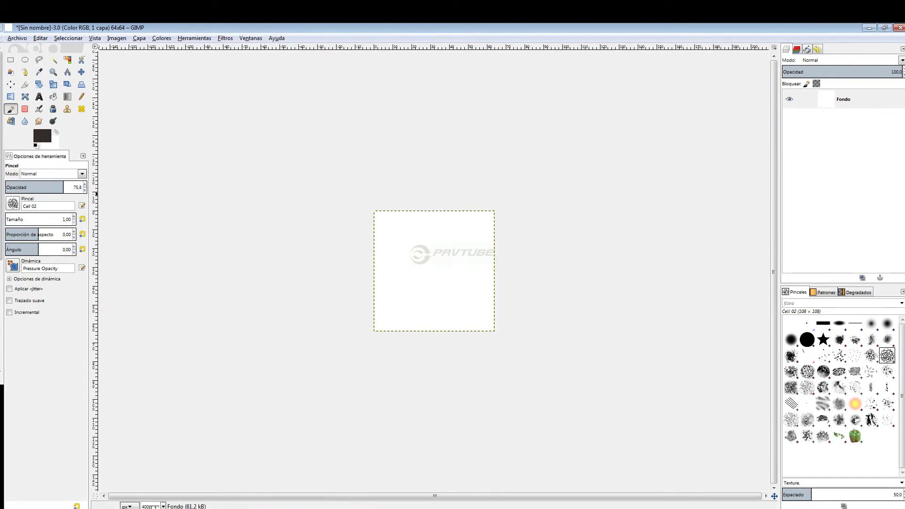
{"action": "left_click_drag", "start_coordinate": [63, 187], "coordinate": [73, 187]}
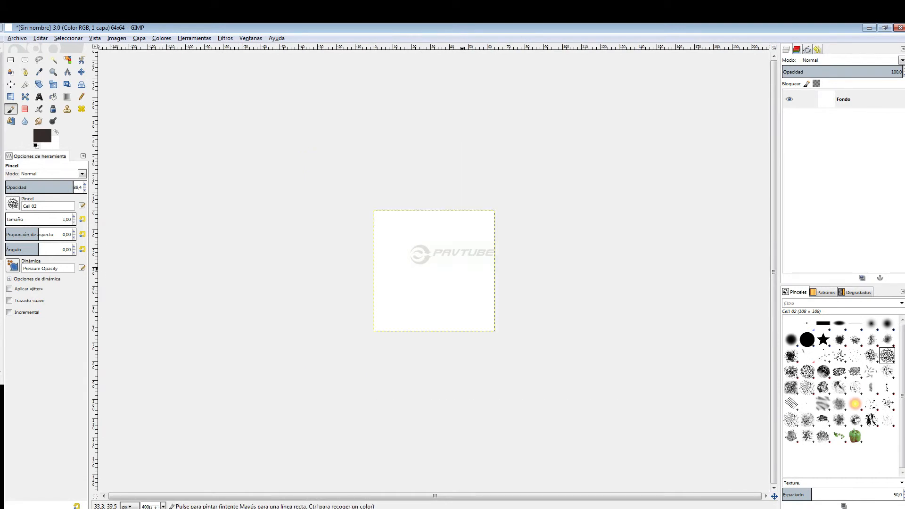
{"action": "scroll", "coordinate": [458, 272], "scroll_direction": "up", "scroll_amount": 2}
{"action": "scroll", "coordinate": [450, 262], "scroll_direction": "up", "scroll_amount": 4}
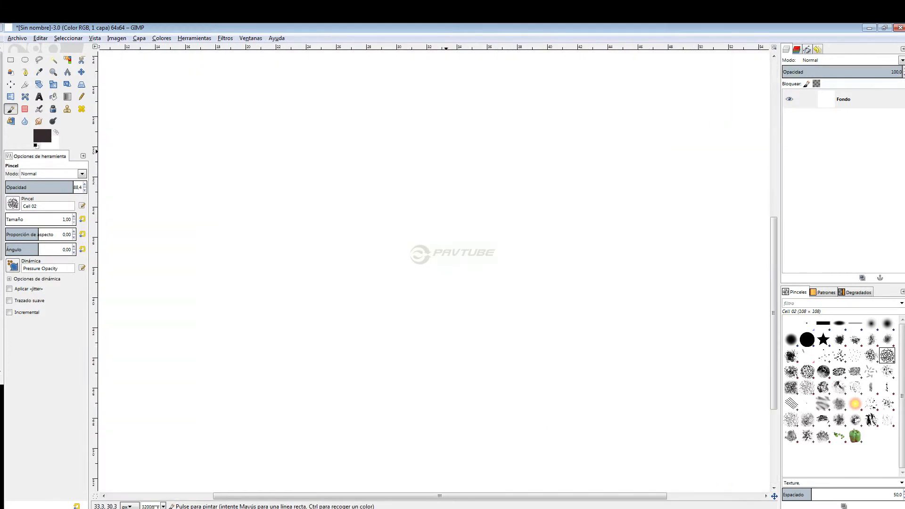
{"action": "scroll", "coordinate": [445, 257], "scroll_direction": "down", "scroll_amount": 1}
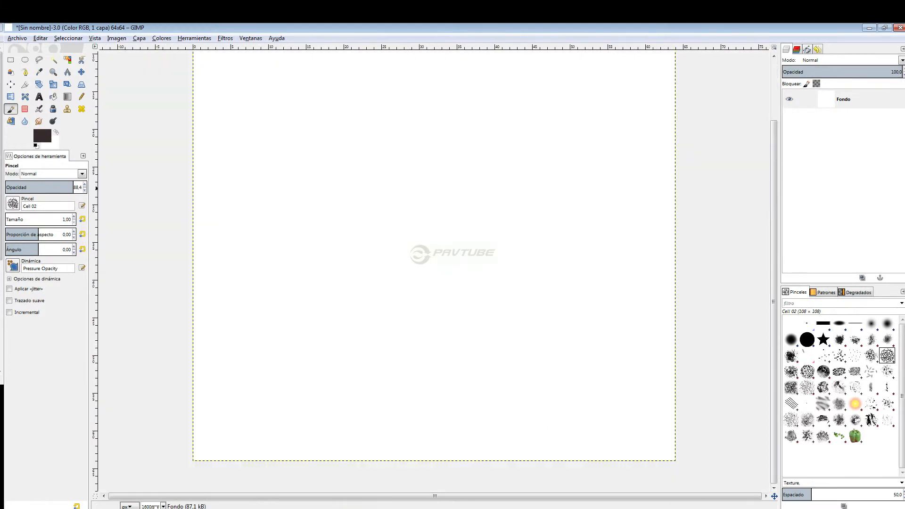
Paint overlapping dark loops around the middle of the canvas with the 2. Hardness 100 brush at size 1.00.
{"action": "mouse_move", "coordinate": [45, 216]}
{"action": "left_mouse_down"}
{"action": "mouse_move", "coordinate": [69, 216]}
{"action": "mouse_move", "coordinate": [5, 216]}
{"action": "left_mouse_up"}
{"action": "left_click", "coordinate": [807, 339]}
{"action": "mouse_move", "coordinate": [445, 175]}
{"action": "left_mouse_down"}
{"action": "mouse_move", "coordinate": [406, 185]}
{"action": "mouse_move", "coordinate": [481, 174]}
{"action": "mouse_move", "coordinate": [429, 184]}
{"action": "mouse_move", "coordinate": [463, 161]}
{"action": "mouse_move", "coordinate": [472, 184]}
{"action": "mouse_move", "coordinate": [539, 247]}
{"action": "mouse_move", "coordinate": [430, 252]}
{"action": "left_mouse_up"}
{"action": "scroll", "coordinate": [453, 206], "scroll_direction": "down", "scroll_amount": 2}
{"action": "scroll", "coordinate": [448, 208], "scroll_direction": "down", "scroll_amount": 2}
{"action": "scroll", "coordinate": [454, 236], "scroll_direction": "up", "scroll_amount": 5}
{"action": "scroll", "coordinate": [467, 268], "scroll_direction": "down", "scroll_amount": 4}
{"action": "mouse_move", "coordinate": [452, 263]}
{"action": "left_mouse_down"}
{"action": "mouse_move", "coordinate": [472, 294]}
{"action": "mouse_move", "coordinate": [436, 287]}
{"action": "mouse_move", "coordinate": [459, 290]}
{"action": "left_mouse_up"}
Paint a small blob above the loops with the foreground colour changed to dark red (930a0a), and dismiss the colour dialog without accepting.
{"action": "scroll", "coordinate": [452, 283], "scroll_direction": "up", "scroll_amount": 20}
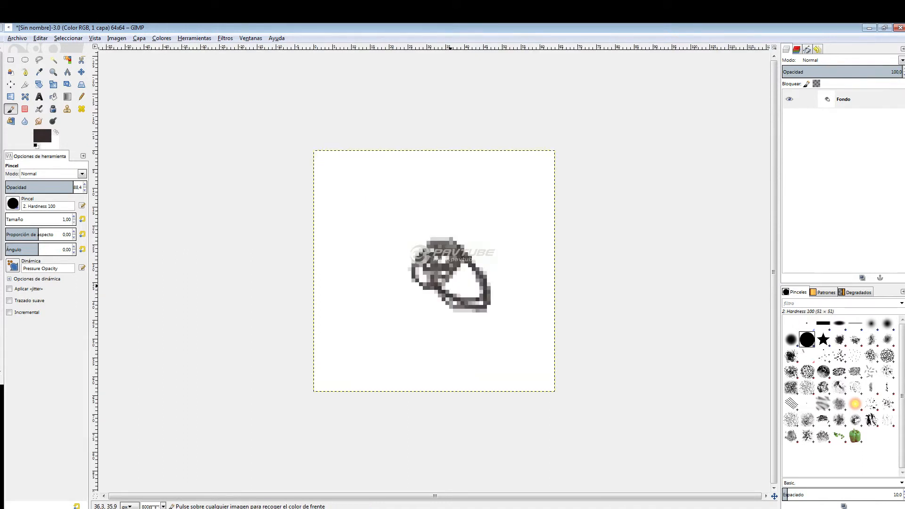
{"action": "scroll", "coordinate": [452, 264], "scroll_direction": "down", "scroll_amount": 12}
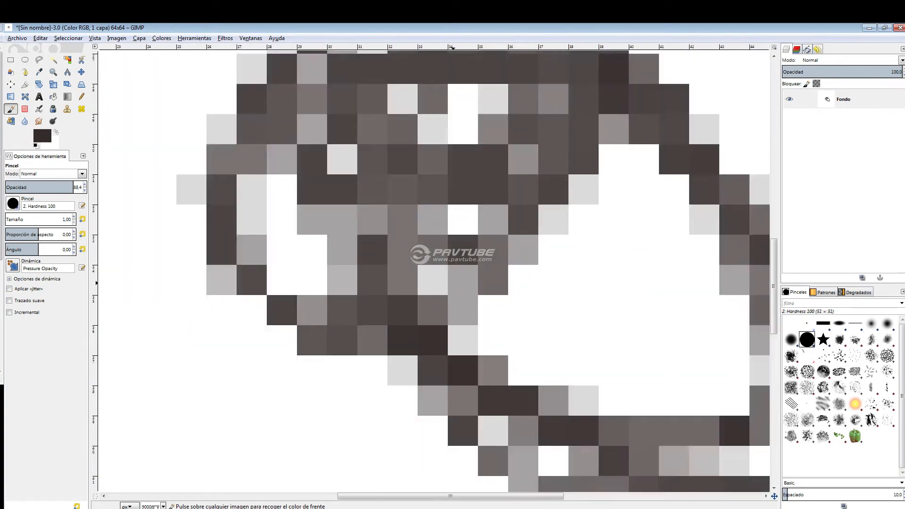
{"action": "scroll", "coordinate": [453, 264], "scroll_direction": "up", "scroll_amount": 5}
{"action": "scroll", "coordinate": [452, 264], "scroll_direction": "down", "scroll_amount": 7}
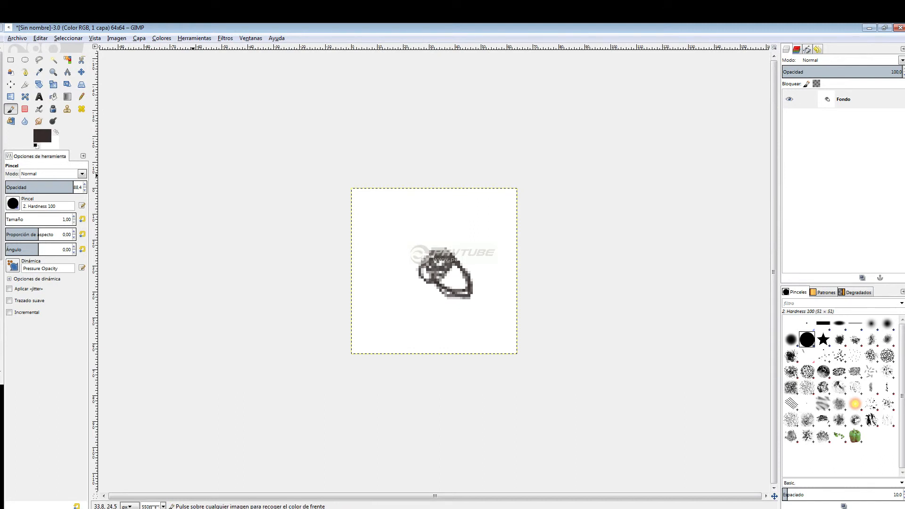
{"action": "left_click", "coordinate": [43, 136]}
{"action": "left_click", "coordinate": [220, 109]}
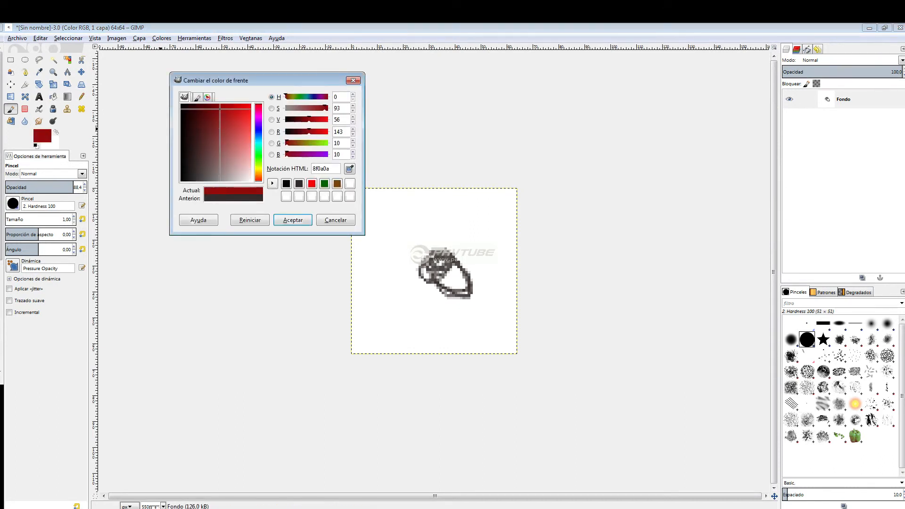
{"action": "left_click_drag", "start_coordinate": [425, 221], "coordinate": [434, 226]}
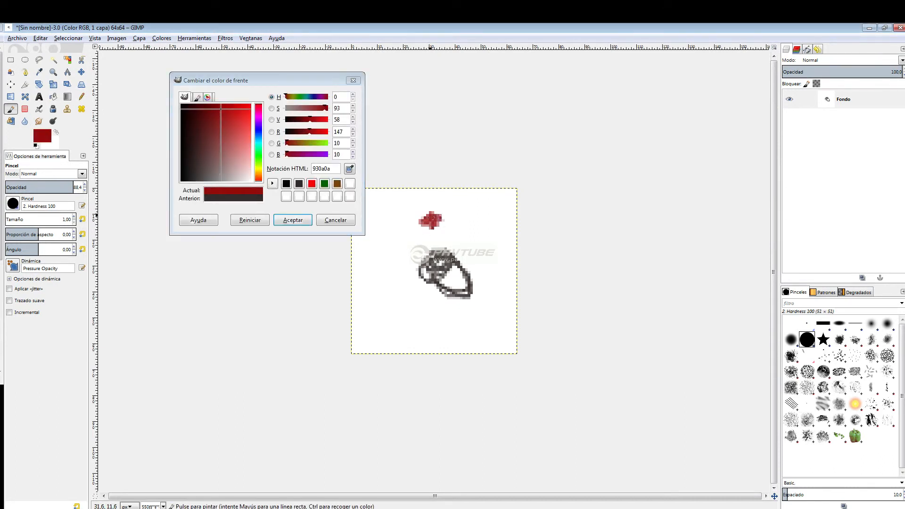
{"action": "left_click", "coordinate": [353, 80]}
Sample the red from the painted blob as the foreground colour and paint a second small mark to its right.
{"action": "scroll", "coordinate": [436, 218], "scroll_direction": "up", "scroll_amount": 4}
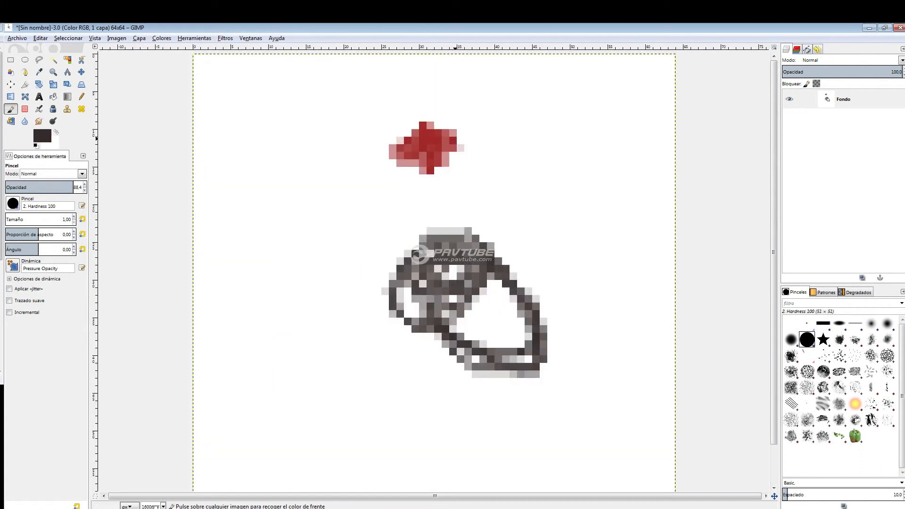
{"action": "scroll", "coordinate": [437, 216], "scroll_direction": "up", "scroll_amount": 2}
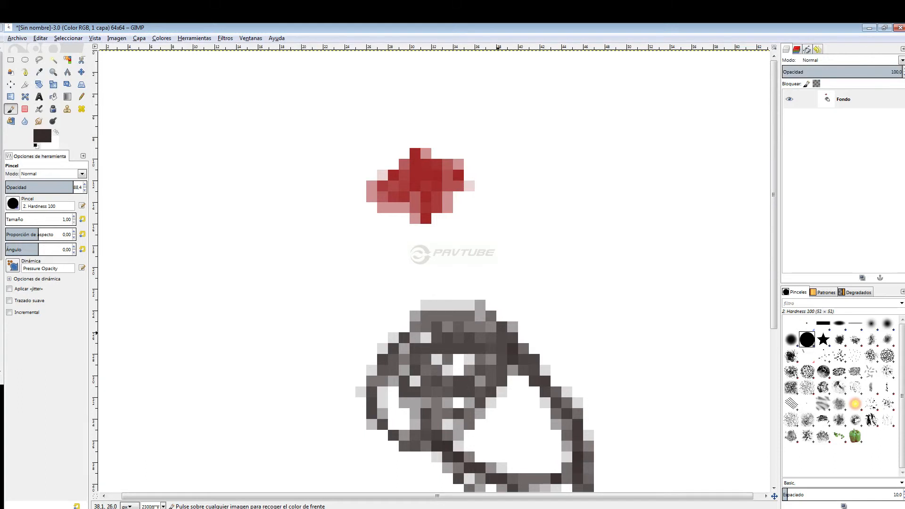
{"action": "left_click", "coordinate": [428, 169], "text": "ctrl"}
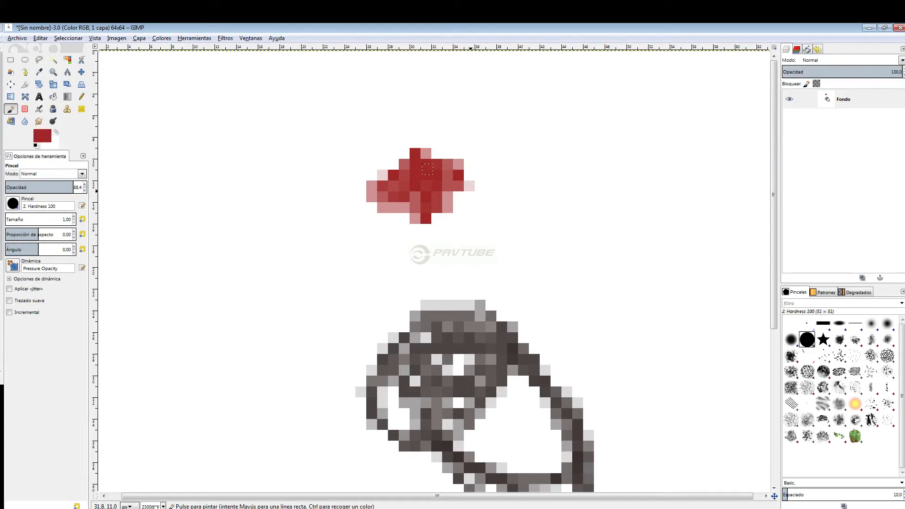
{"action": "scroll", "coordinate": [507, 196], "scroll_direction": "down", "scroll_amount": 5}
{"action": "scroll", "coordinate": [507, 196], "scroll_direction": "down", "scroll_amount": 3}
{"action": "mouse_move", "coordinate": [518, 190]}
{"action": "left_mouse_down"}
{"action": "mouse_move", "coordinate": [504, 207]}
{"action": "mouse_move", "coordinate": [508, 201]}
{"action": "left_mouse_up"}
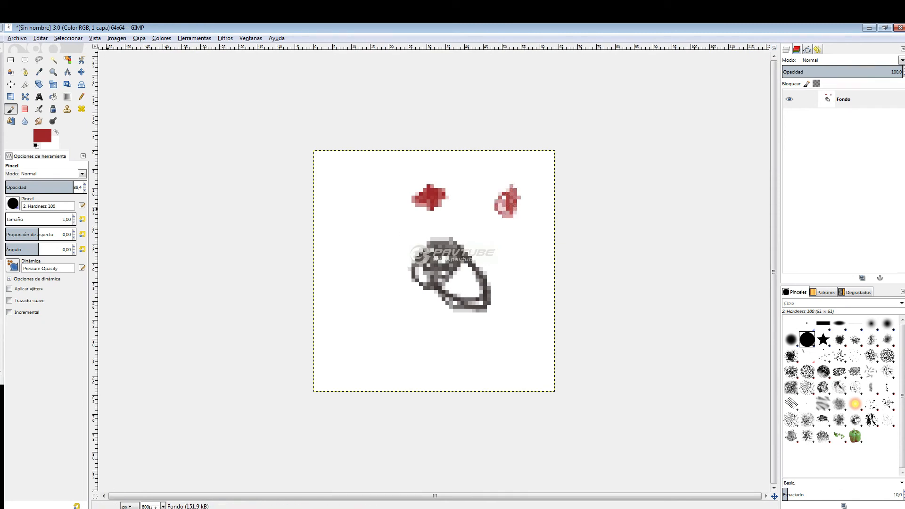